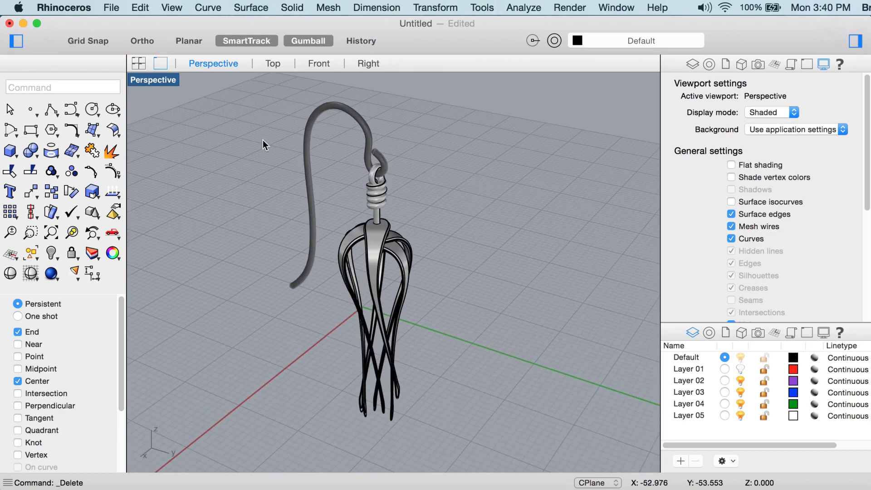
- Unlock the earring hook and window-select every part of the earring
right_click(73, 254)
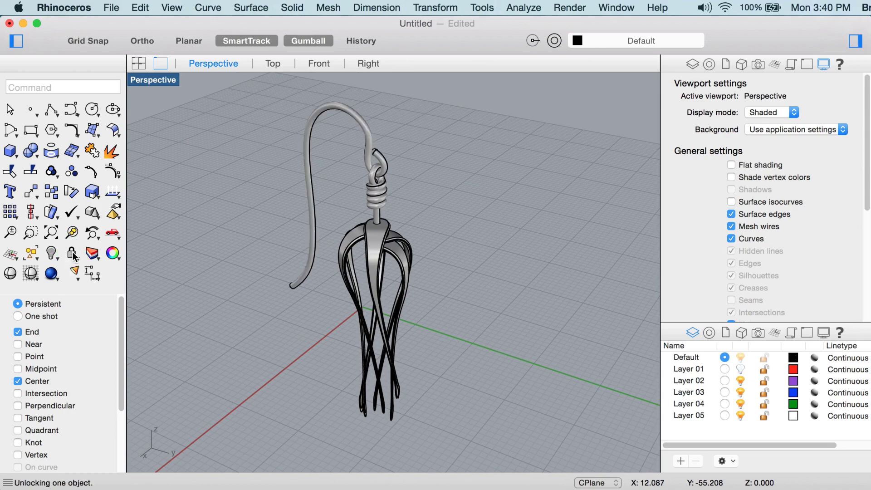
click(358, 116)
right_drag(385, 137, 451, 131)
click(351, 129)
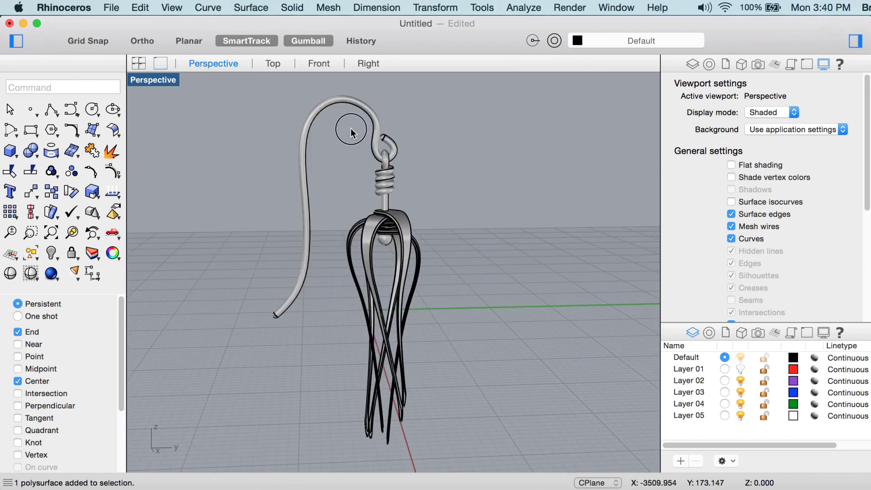
drag(351, 129, 488, 454)
drag(494, 374, 257, 142)
right_drag(257, 142, 419, 227)
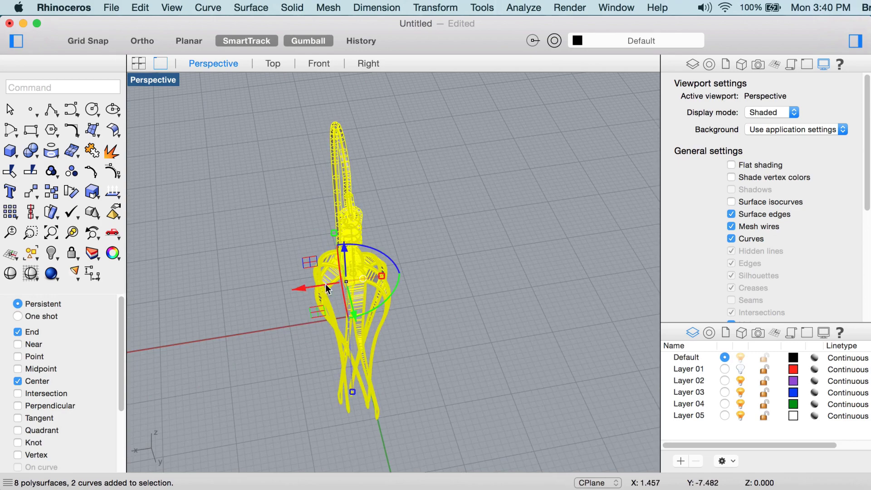
- Alt-drag a copy of the earring, rotate it about the vertical axis and move it beside the original
drag(297, 287, 400, 282)
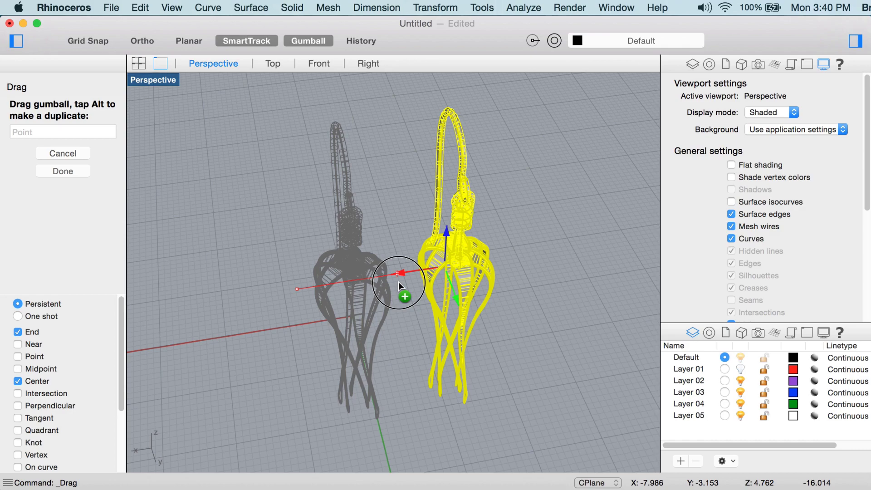
drag(399, 282, 405, 279)
right_drag(404, 279, 461, 226)
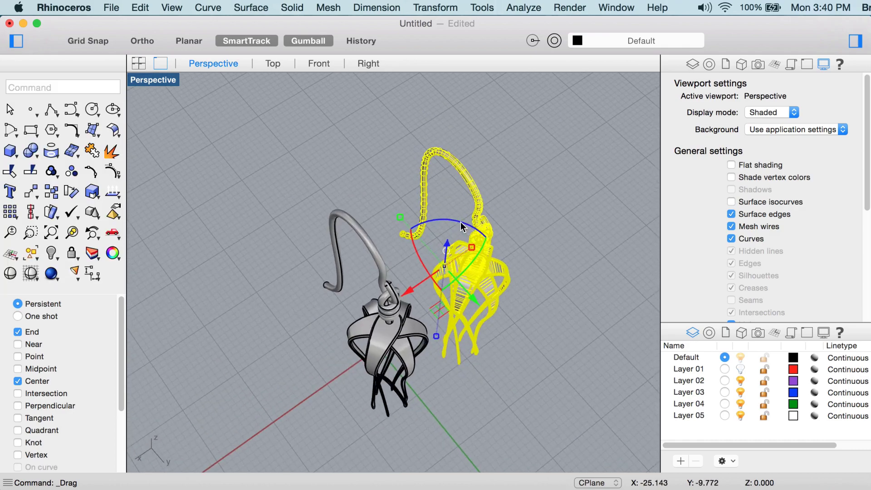
drag(461, 226, 500, 255)
right_drag(500, 255, 423, 266)
drag(401, 275, 412, 274)
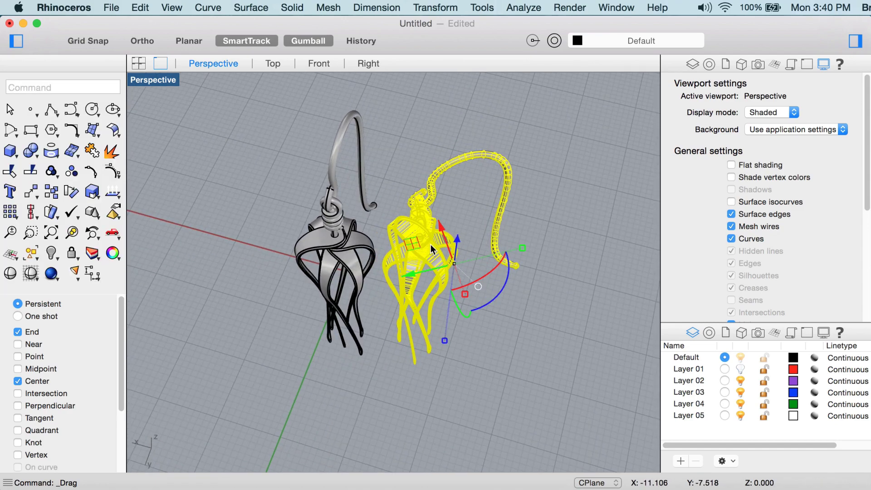
drag(445, 236, 438, 217)
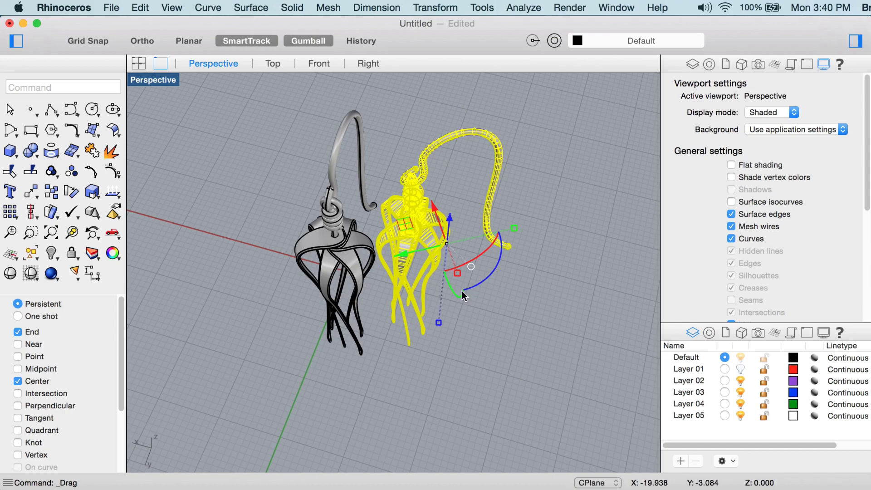
right_drag(462, 290, 428, 274)
drag(420, 278, 405, 274)
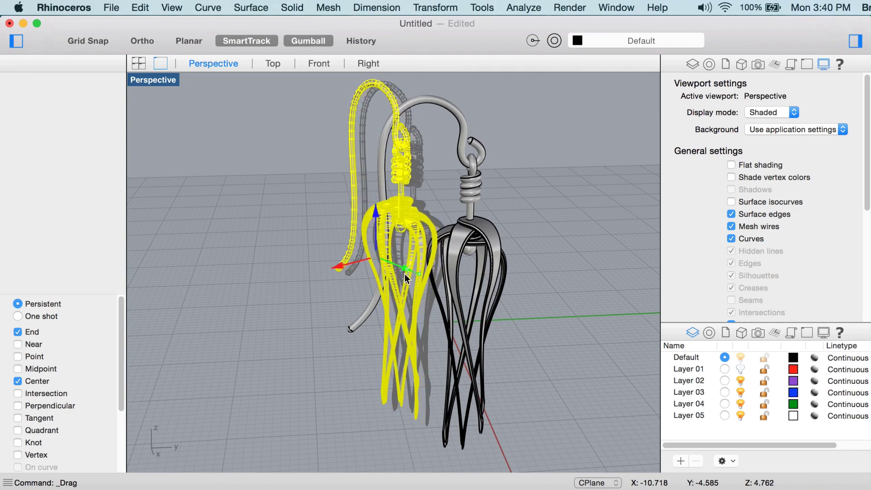
right_drag(405, 273, 476, 239)
- Switch to four viewports and resize Perspective so it frames both earrings, with nothing selected
click(138, 64)
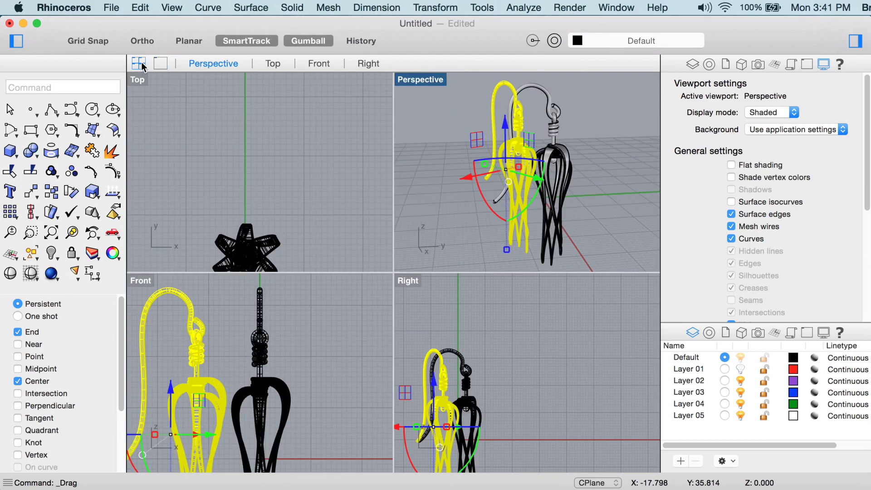
drag(530, 267, 548, 383)
scroll(592, 238, up, 3)
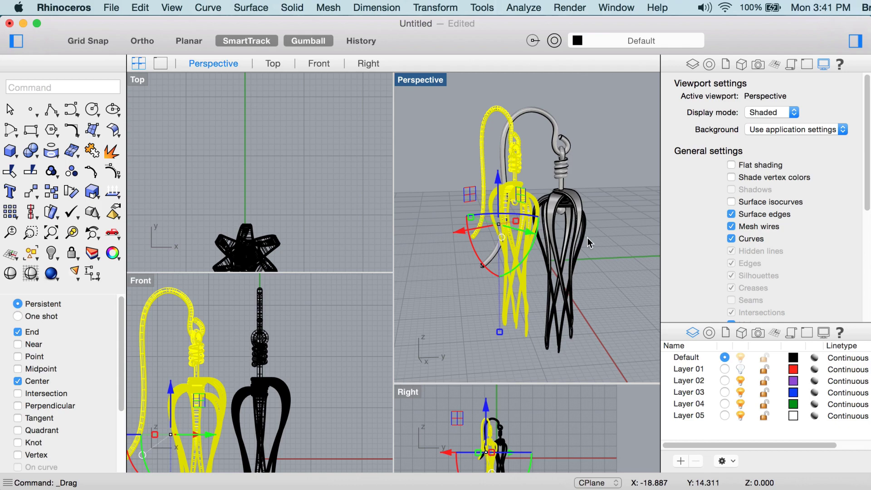
mouse_move(598, 232)
right_down()
mouse_move(586, 235)
mouse_move(597, 224)
right_up()
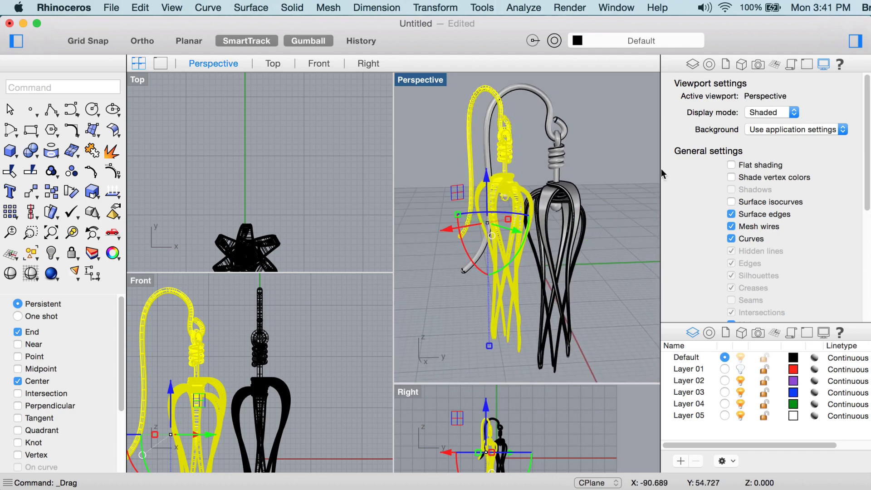
click(633, 122)
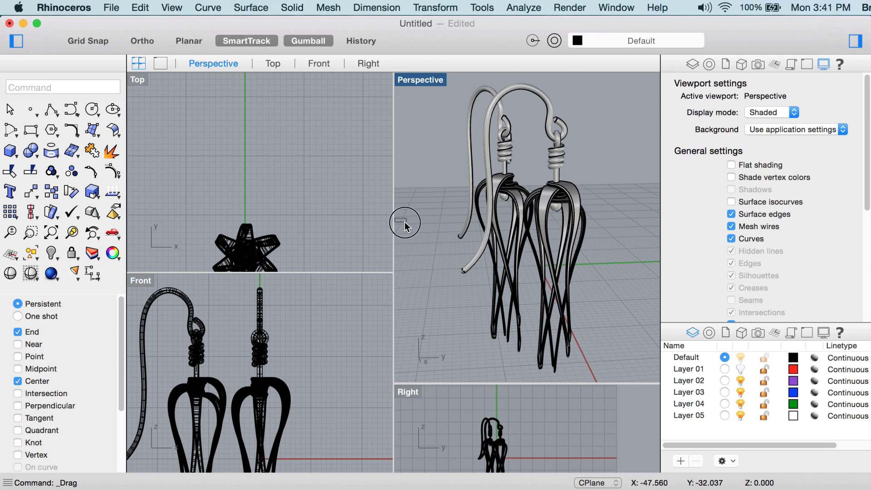
drag(392, 221, 432, 222)
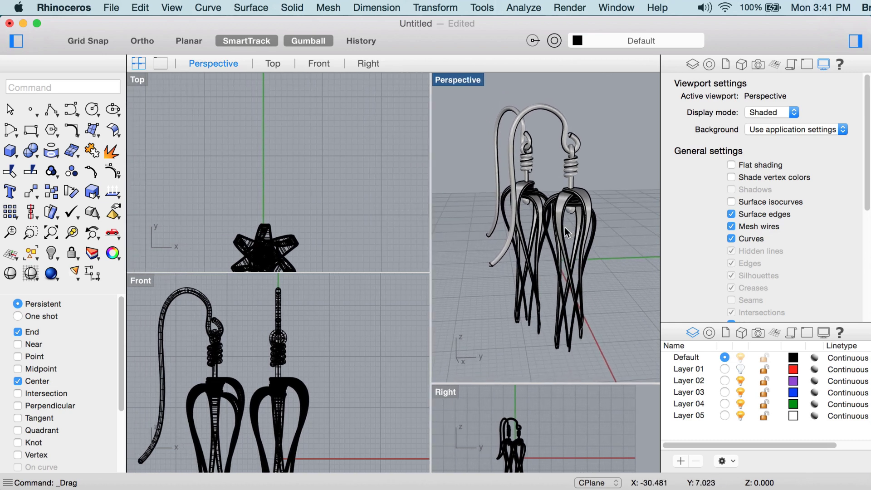
scroll(575, 224, up, 2)
scroll(586, 227, up, 2)
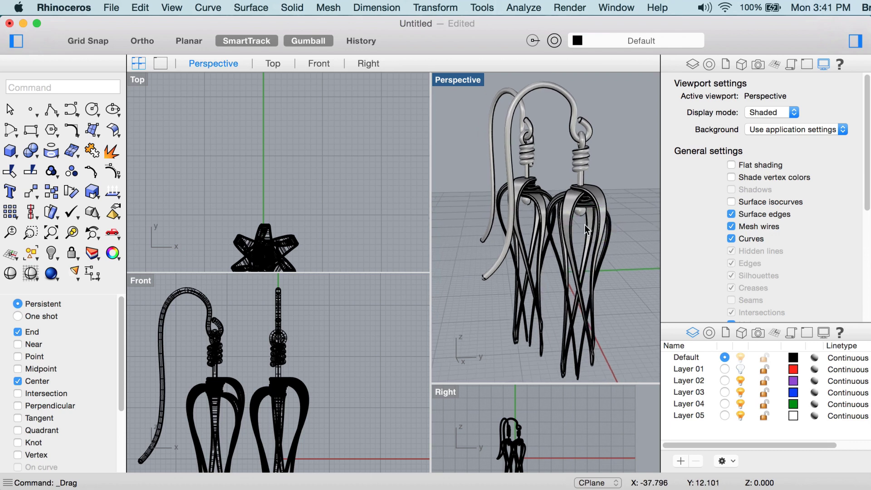
scroll(587, 229, down, 3)
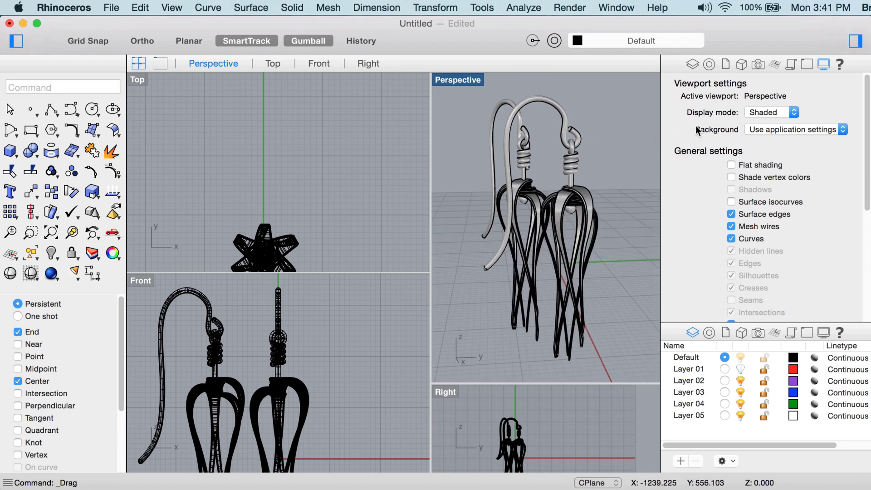
- Save the Perspective camera as named view 'render', then restore it after orbiting away
click(757, 65)
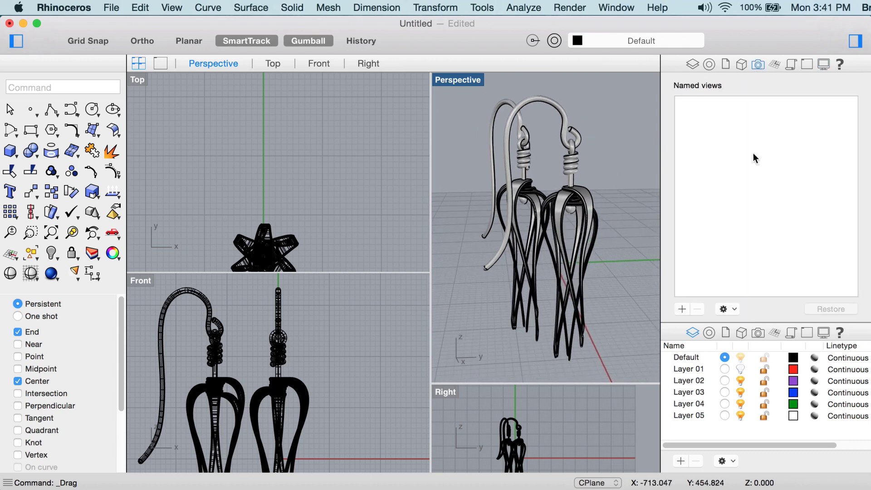
click(682, 310)
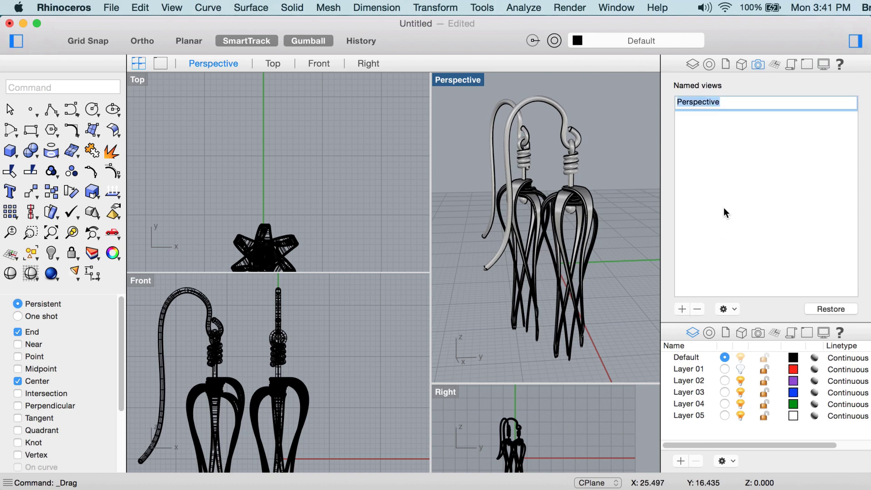
text(render)
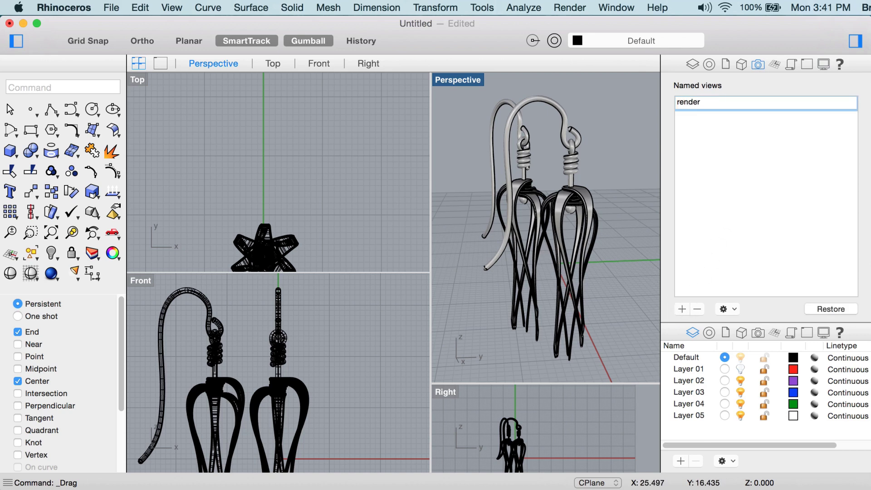
key(Return)
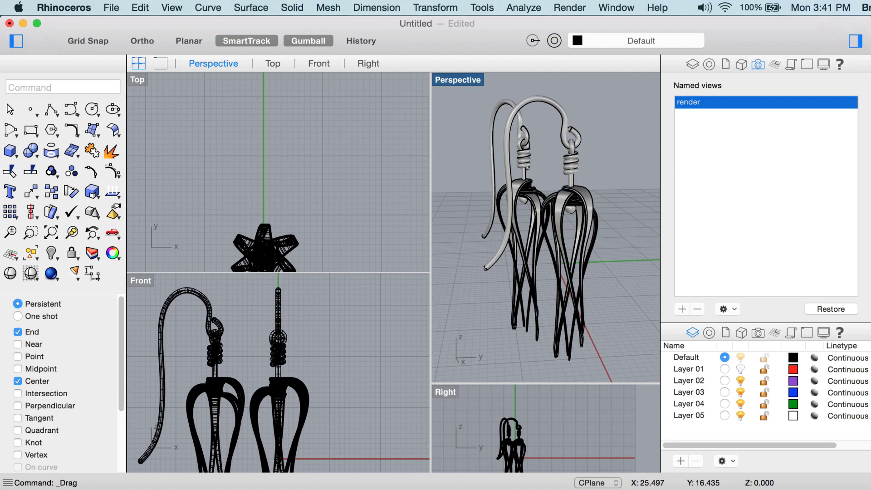
right_drag(472, 142, 612, 159)
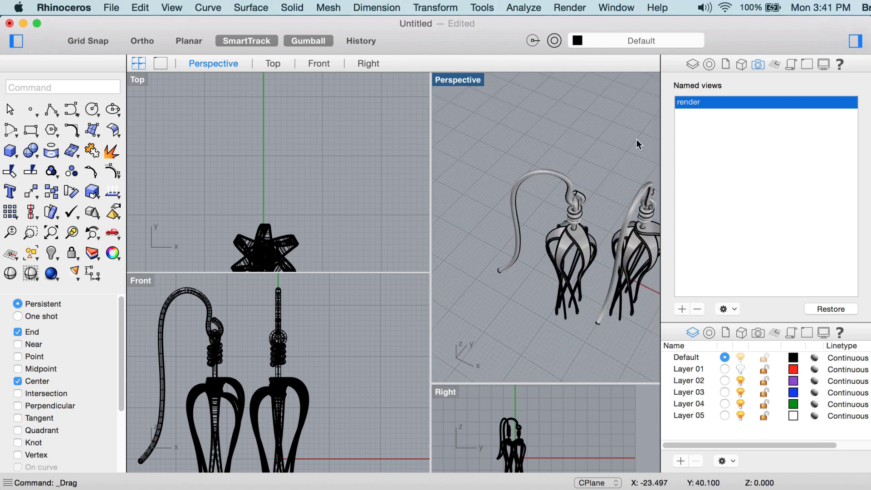
double_click(693, 104)
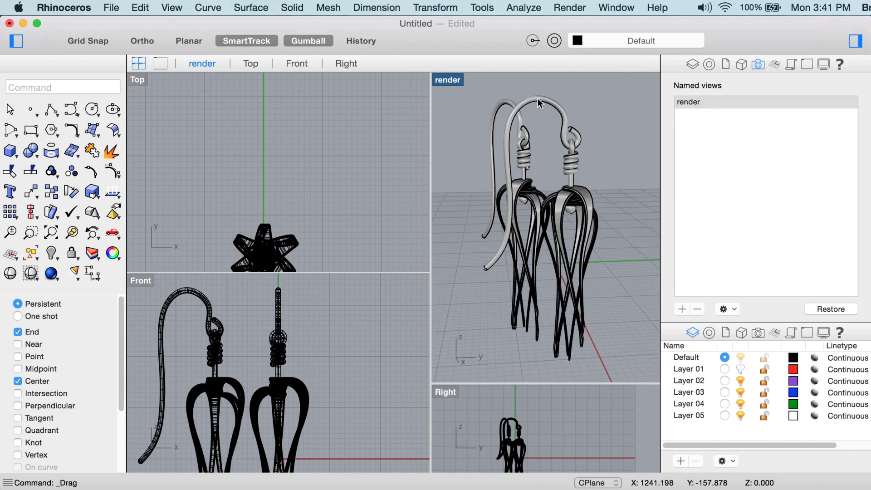
- Make a test render of both earrings from the 'render' view and close the render window
click(571, 8)
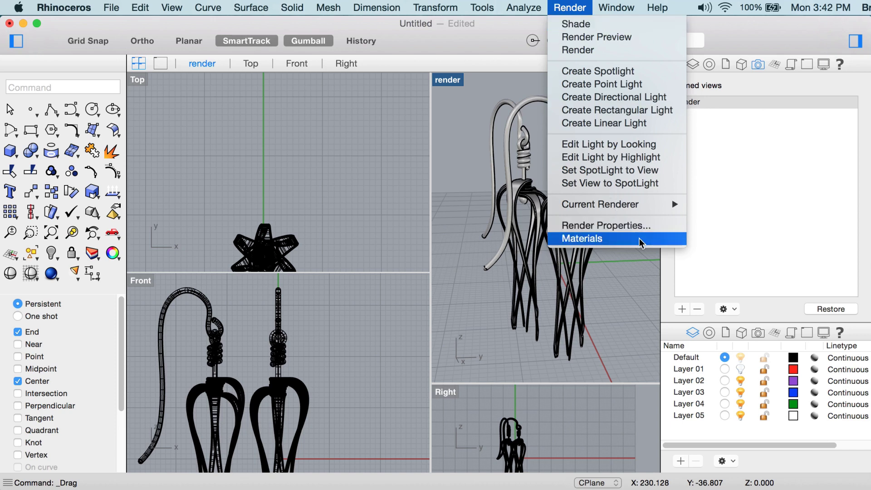
click(454, 127)
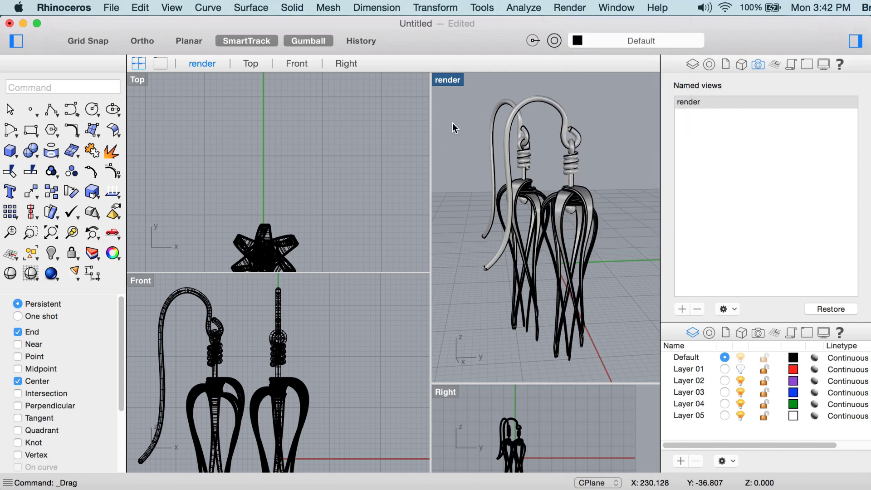
click(51, 274)
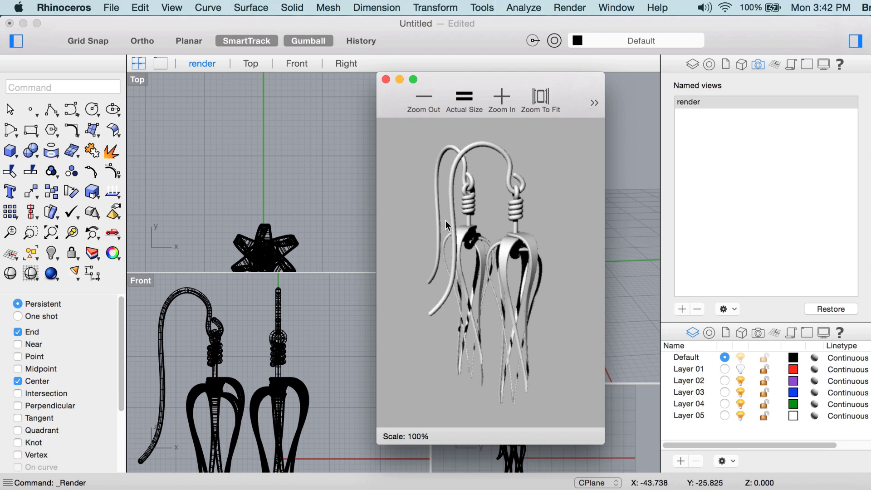
click(386, 79)
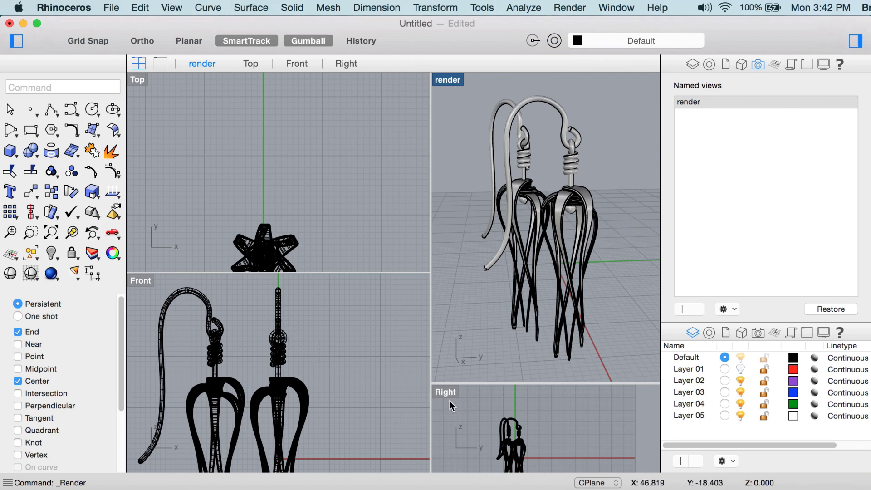
- Draw an L-shaped profile curve in the Front view with a flat Ortho base sweeping upward
scroll(345, 327, down, 10)
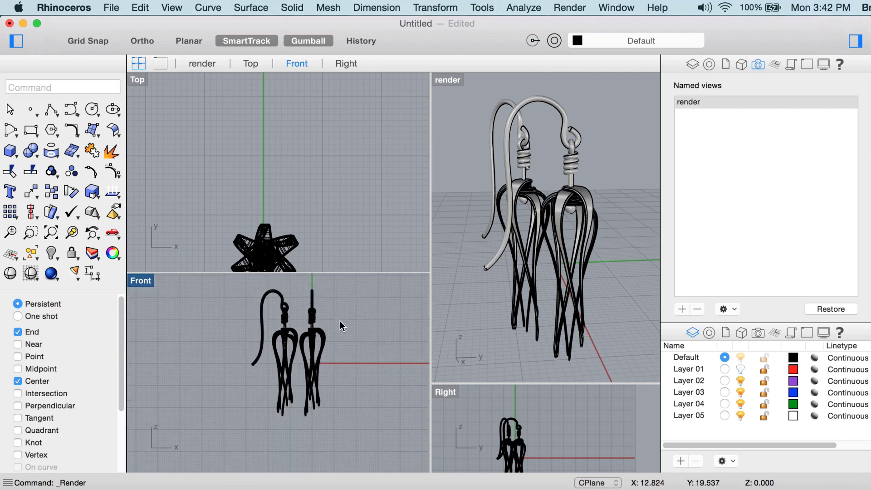
right_drag(340, 321, 256, 341)
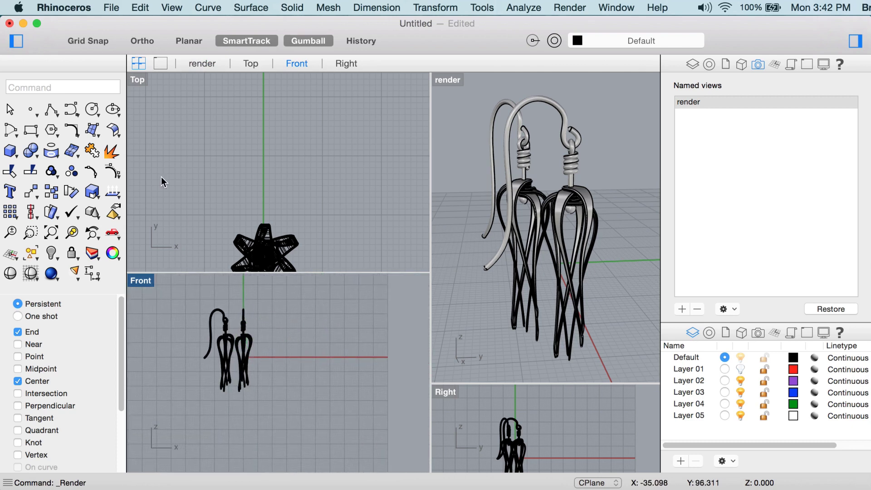
click(70, 108)
click(158, 394)
key(F8)
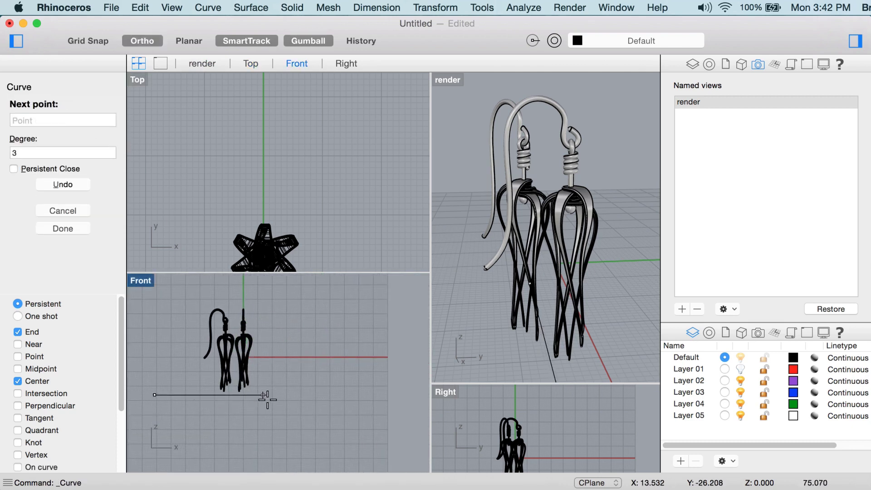
click(269, 395)
click(347, 395)
click(405, 391)
key(F8)
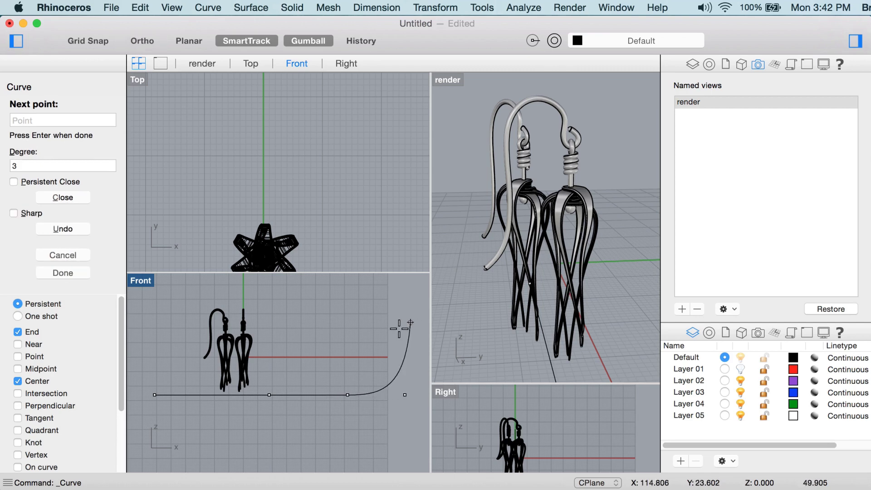
scroll(385, 329, down, 3)
click(331, 347)
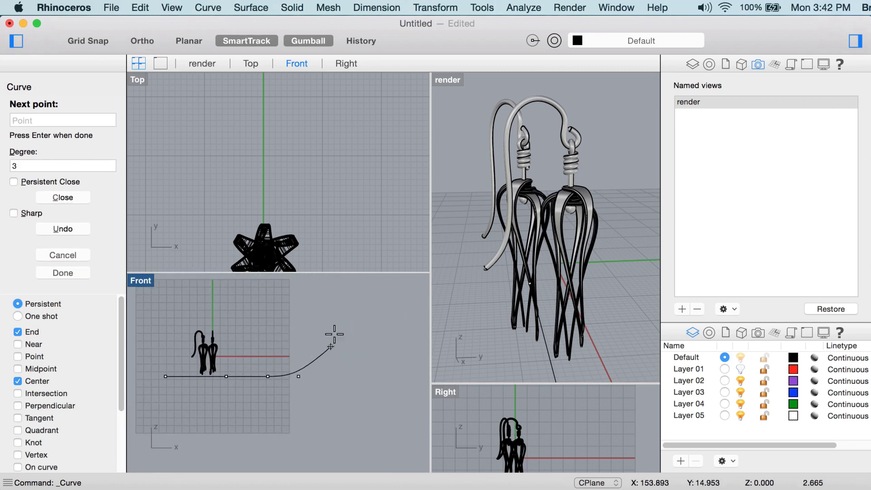
click(343, 285)
key(Return)
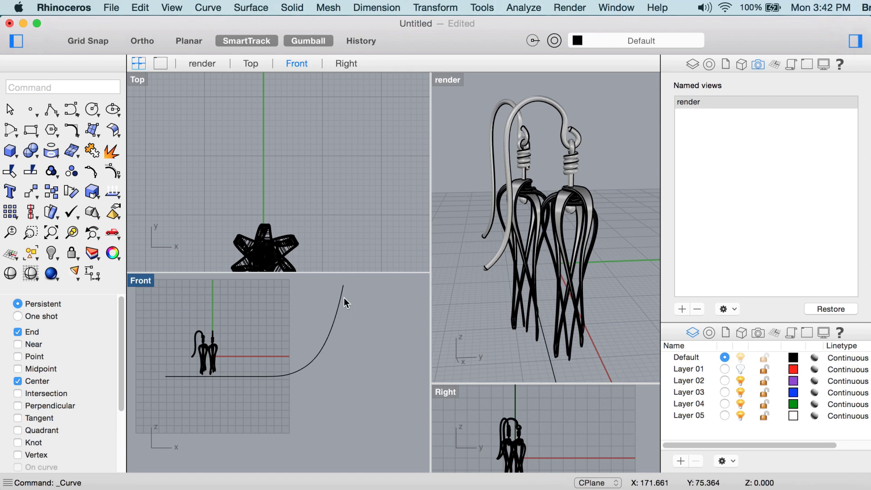
- Rotate the profile curve with the gumball and move it along X beside the earrings
click(338, 309)
right_drag(465, 278, 495, 248)
drag(635, 158, 595, 190)
right_drag(634, 191, 576, 196)
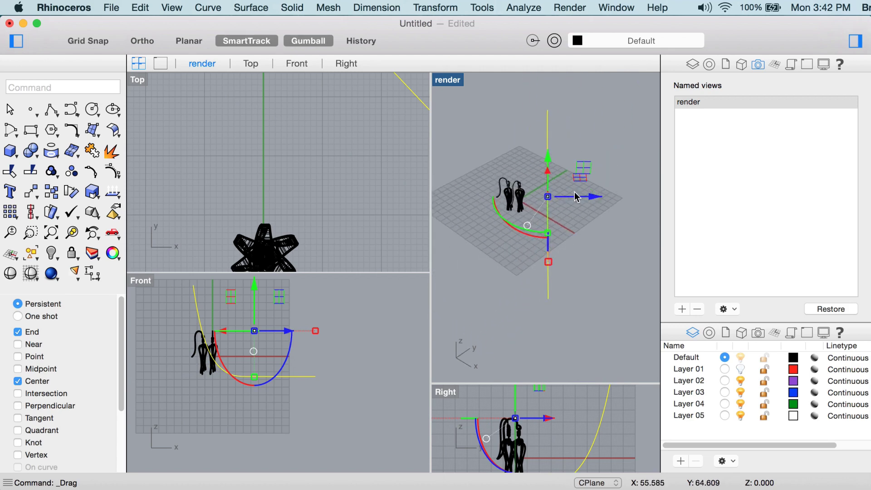
double_click(445, 81)
drag(443, 221, 233, 220)
click(531, 221)
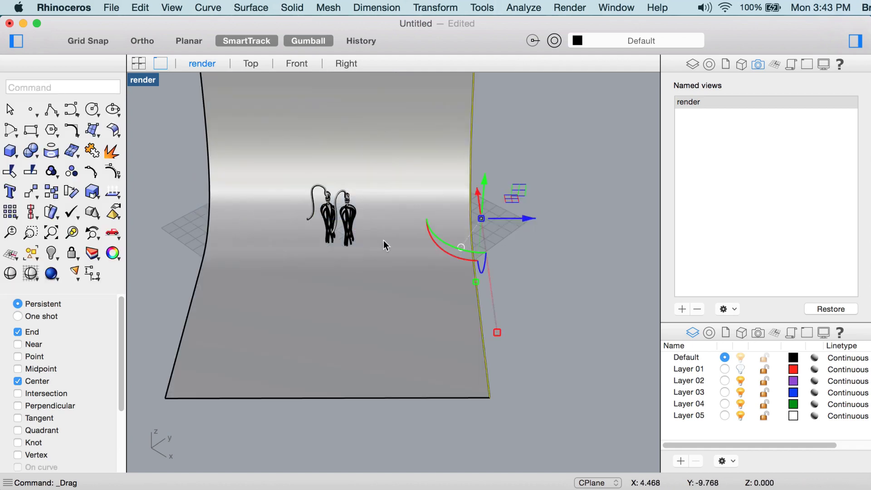
- Restore the 'render' view, then rotate and move the backdrop in Top view to face the camera
right_drag(383, 245, 439, 232)
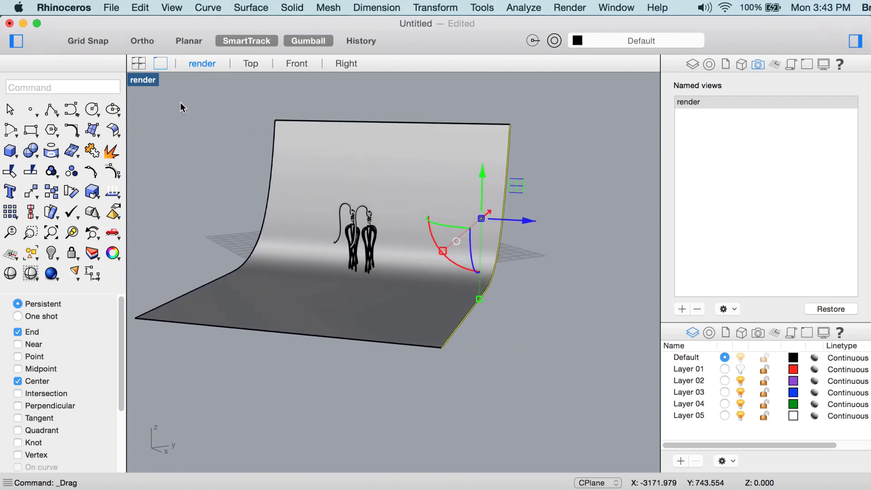
double_click(143, 80)
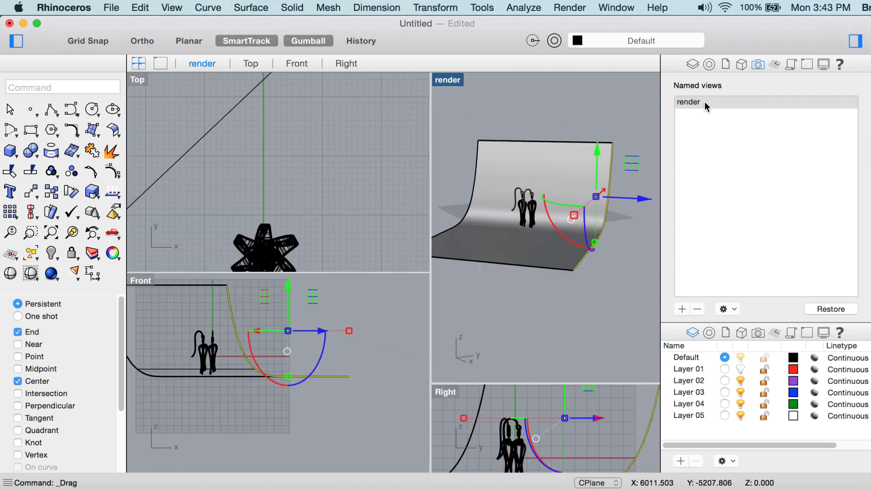
double_click(686, 102)
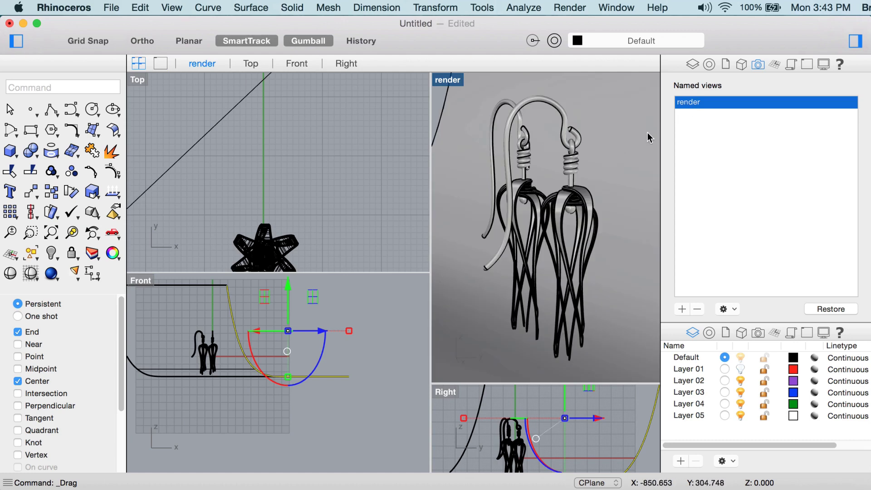
click(650, 137)
scroll(276, 119, down, 6)
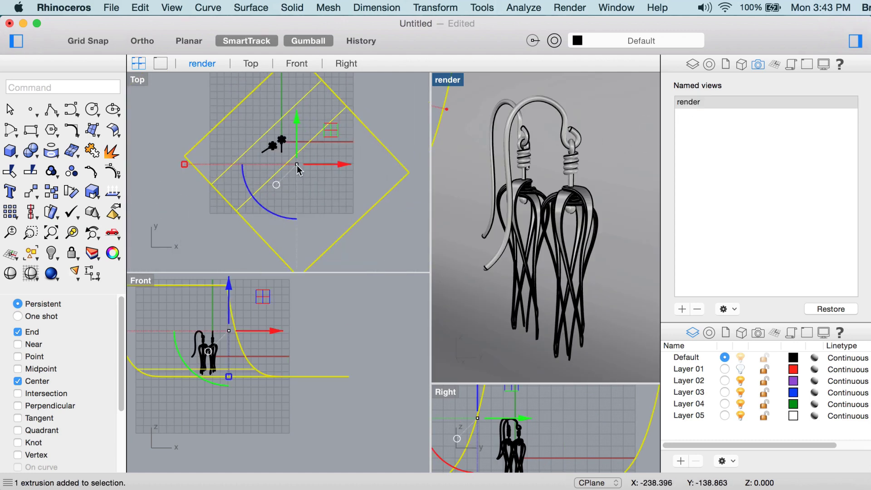
drag(270, 207, 292, 213)
drag(310, 157, 295, 117)
scroll(309, 136, down, 3)
click(386, 117)
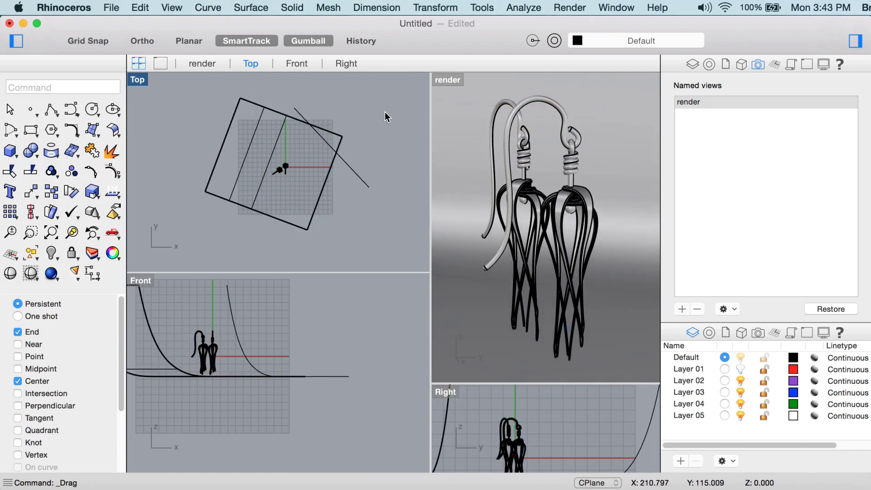
- Delete the stray diagonal line, then test-render the earrings against the backdrop and close it
click(347, 168)
key(Delete)
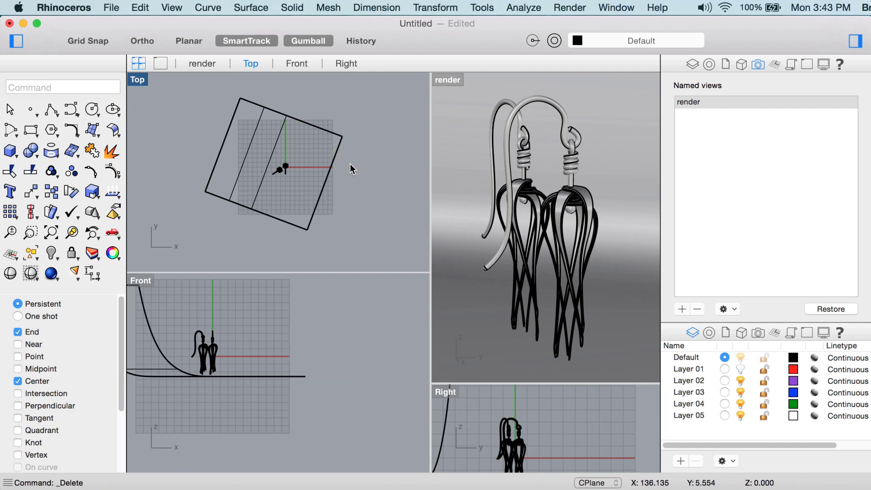
click(446, 85)
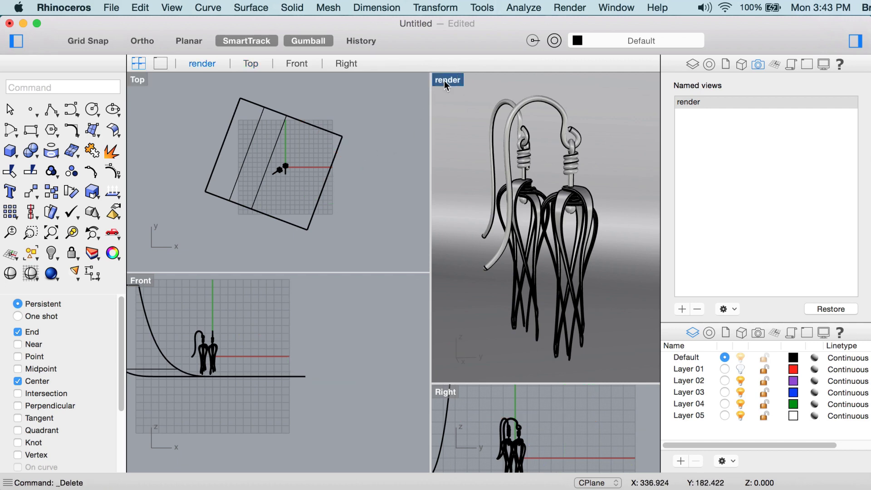
click(53, 272)
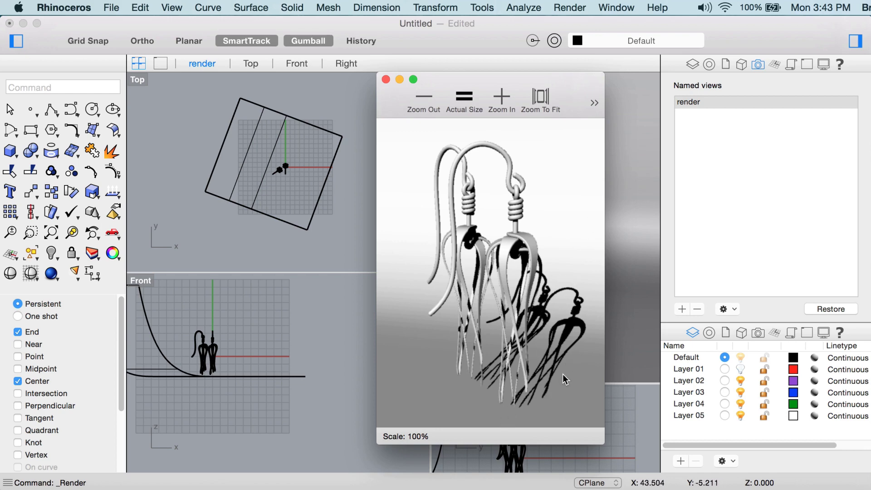
click(387, 79)
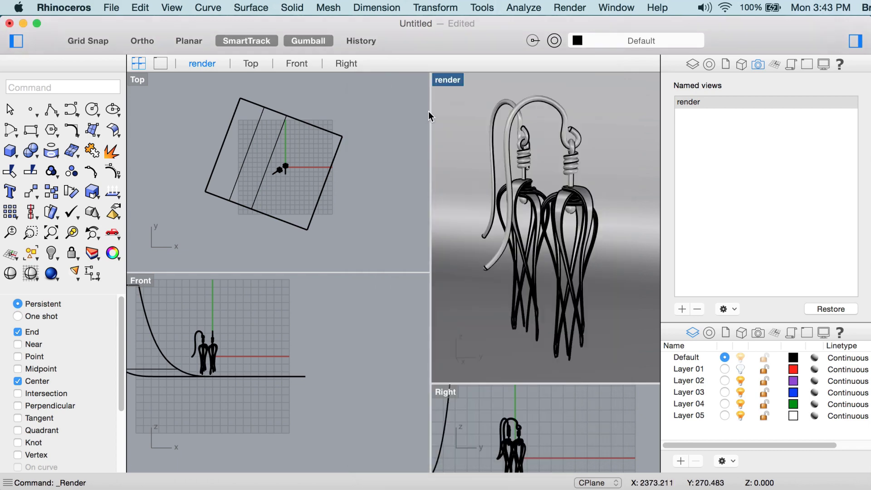
- In the Materials editor, drag the Gold material onto all 16 window-selected earring objects
click(570, 8)
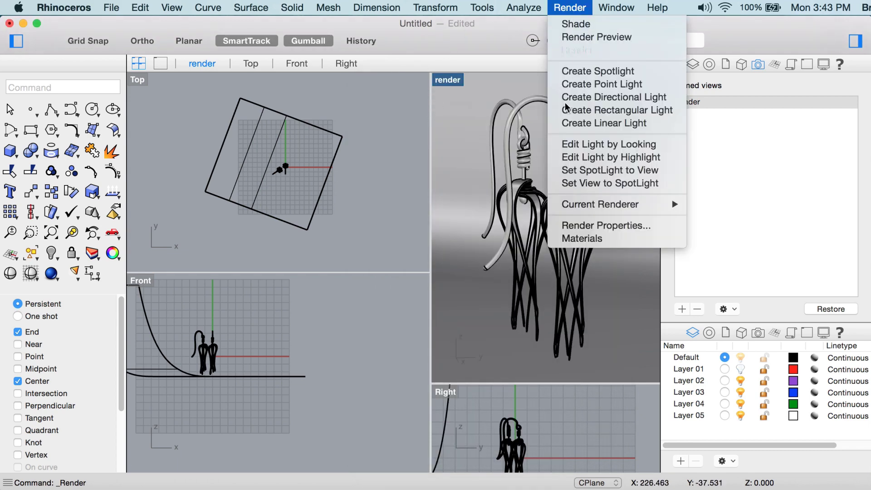
click(594, 240)
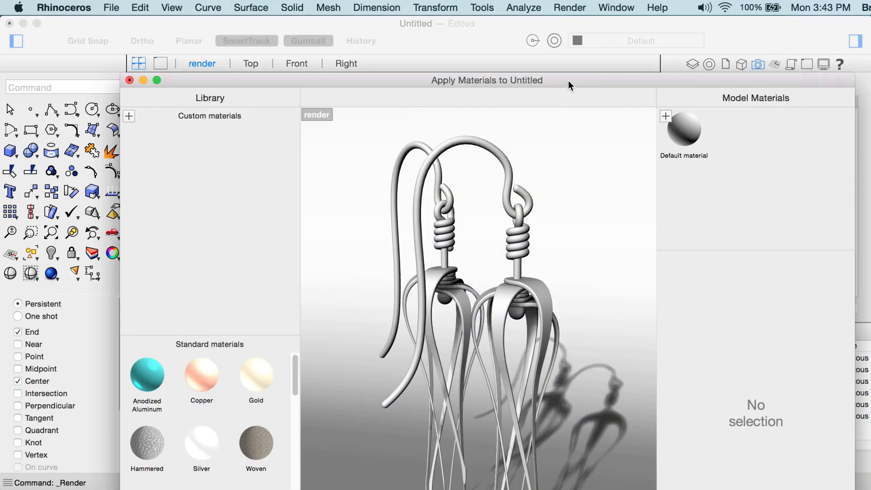
drag(568, 80, 501, 60)
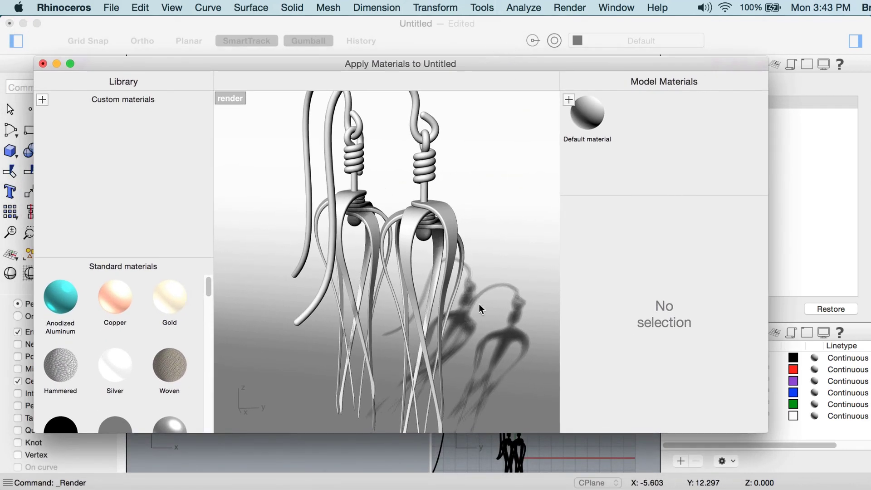
drag(498, 330, 455, 188)
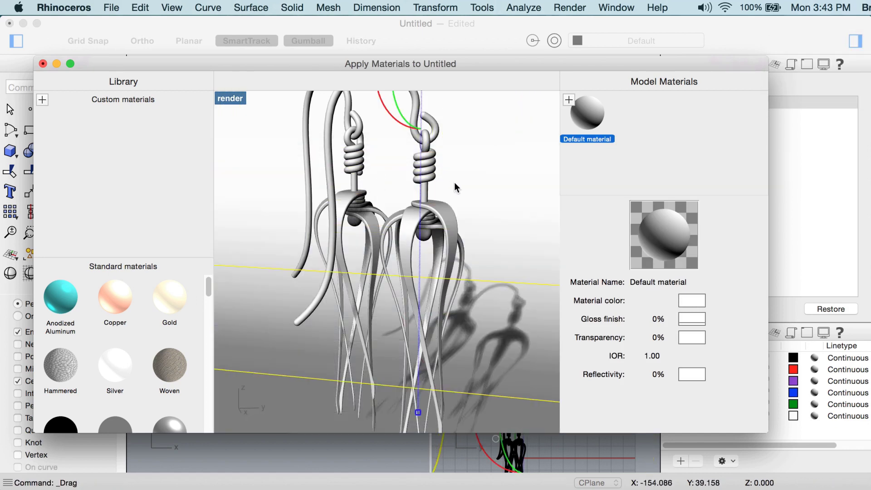
click(504, 260)
scroll(502, 293, down, 3)
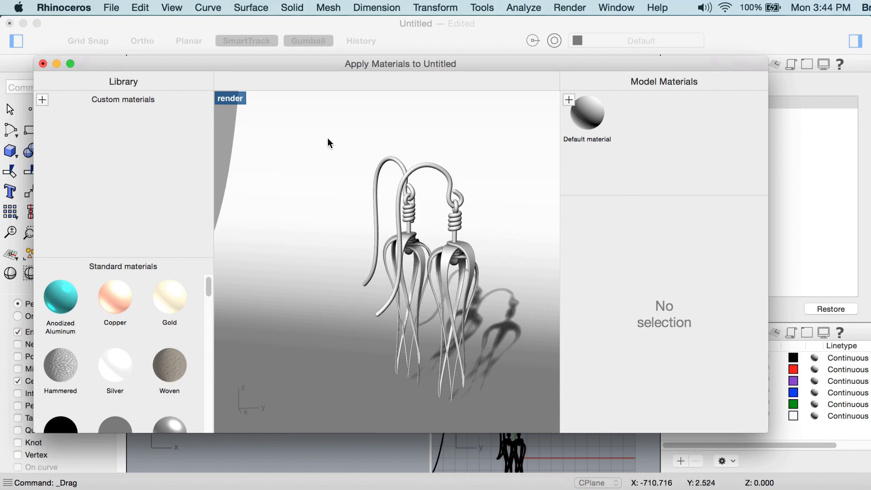
drag(327, 138, 545, 419)
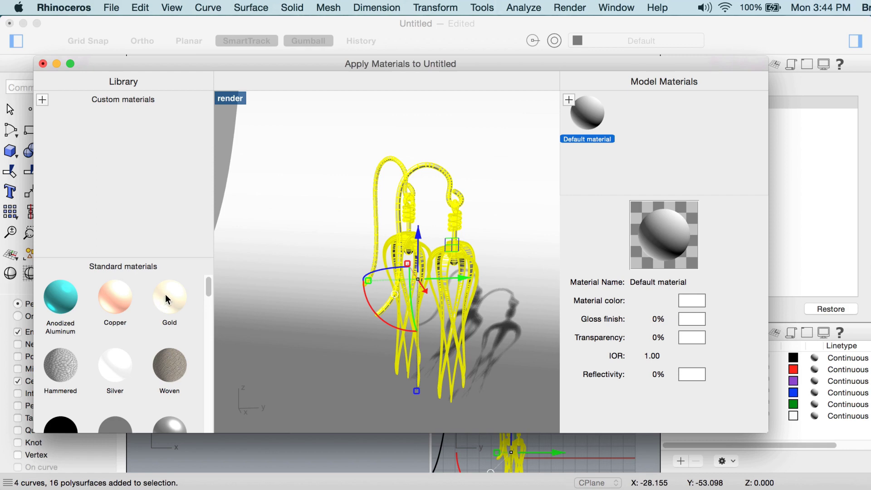
drag(165, 294, 378, 253)
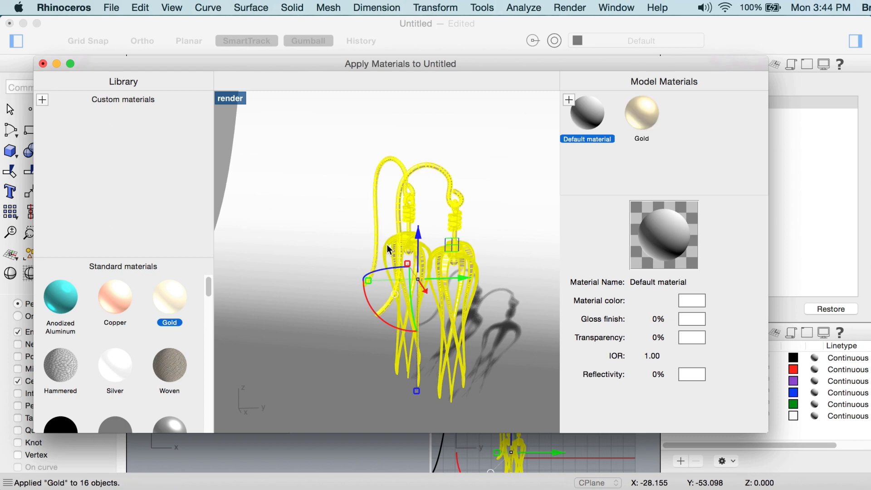
click(651, 109)
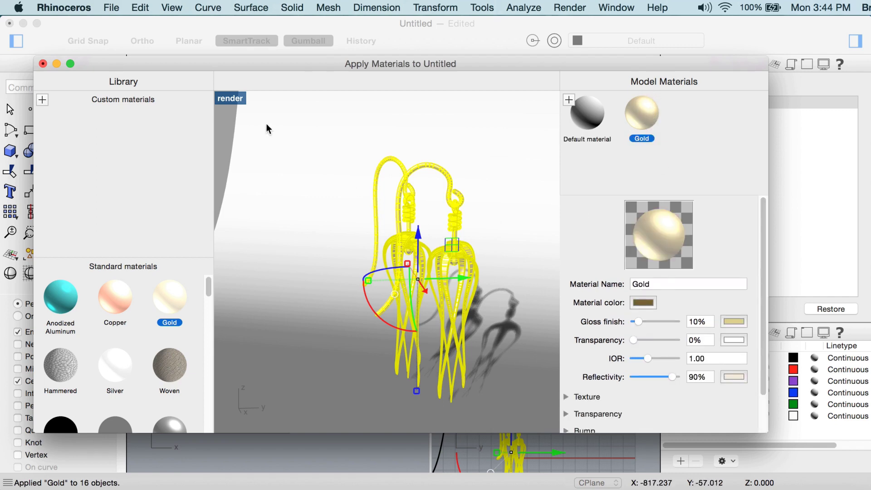
- Close the material dialog, deselect, render the gold earrings, then close the render window
click(42, 64)
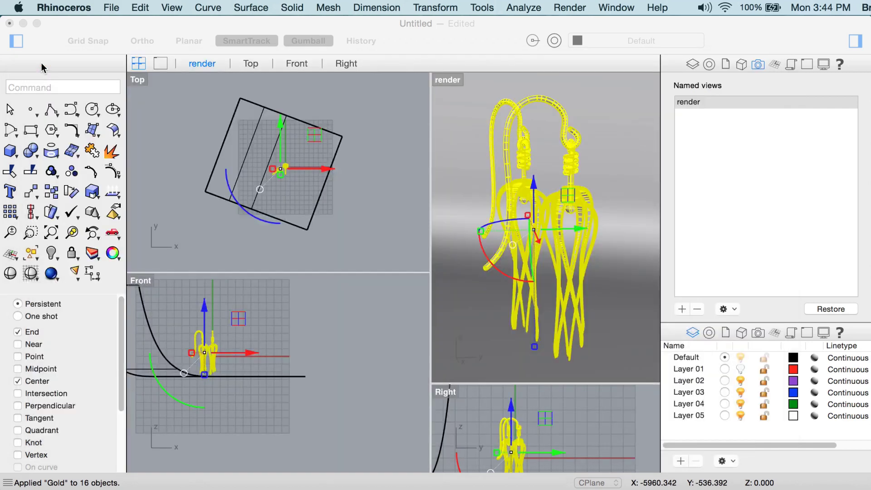
click(467, 187)
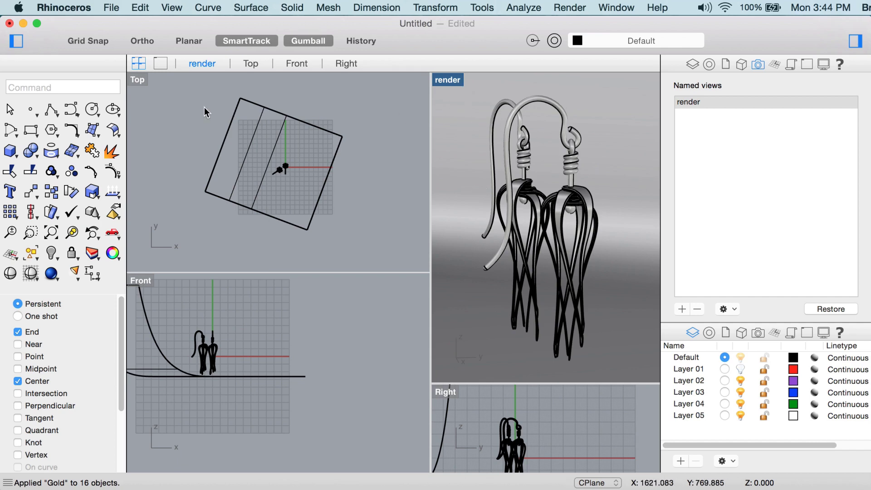
click(58, 276)
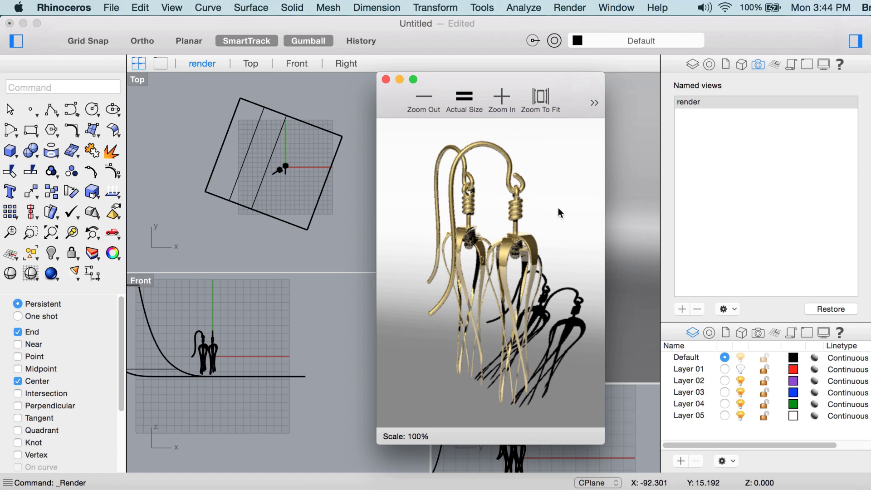
click(387, 79)
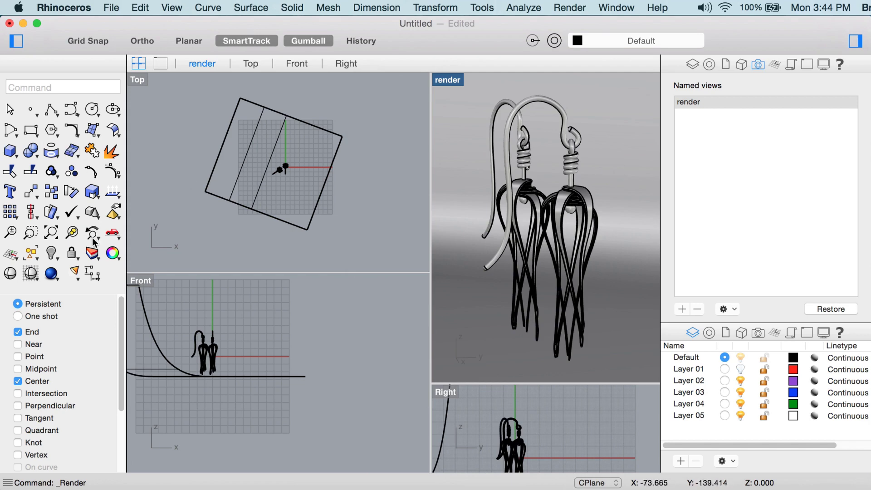
- Create a rectangular light above the earrings by picking its corner, length and width
click(76, 280)
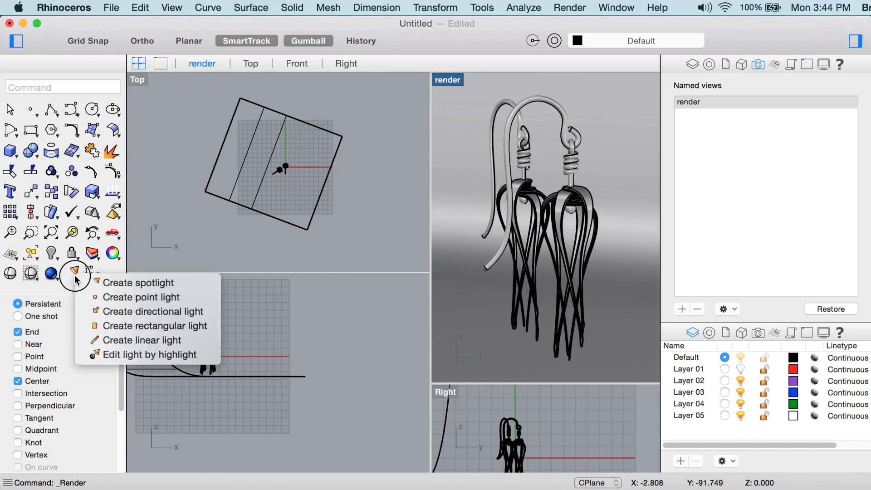
click(133, 332)
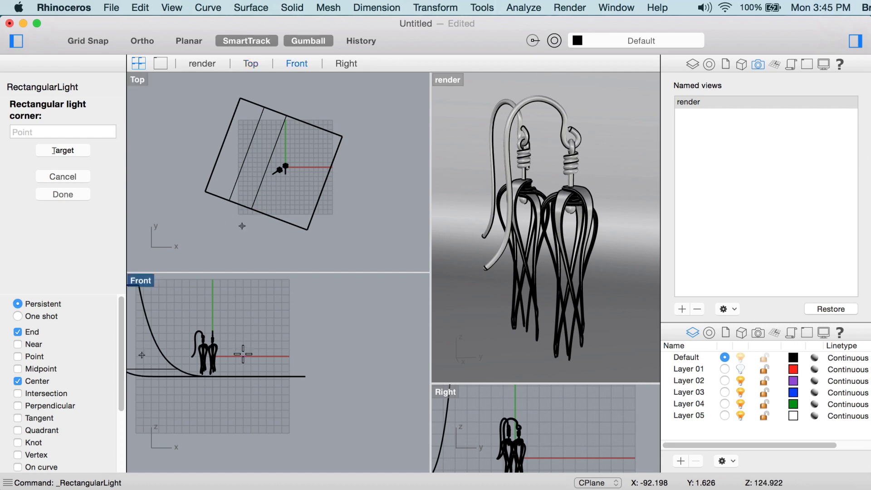
scroll(253, 338, down, 4)
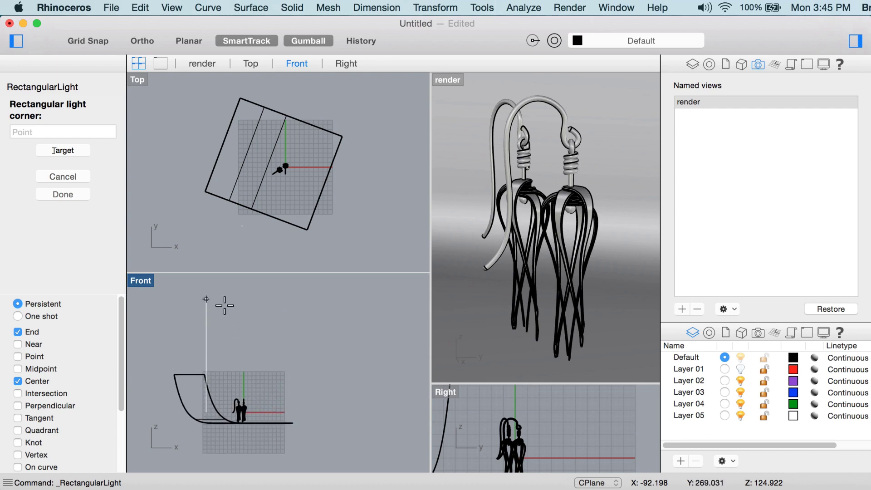
click(206, 306)
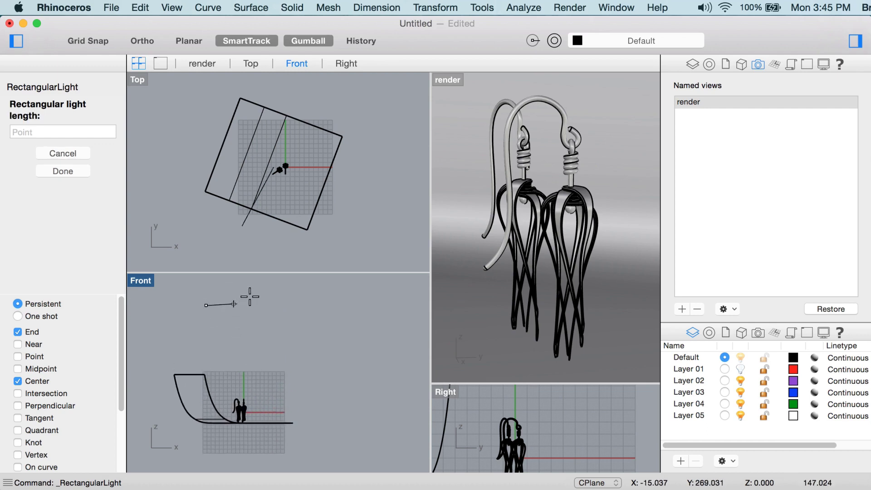
shift+click(335, 226)
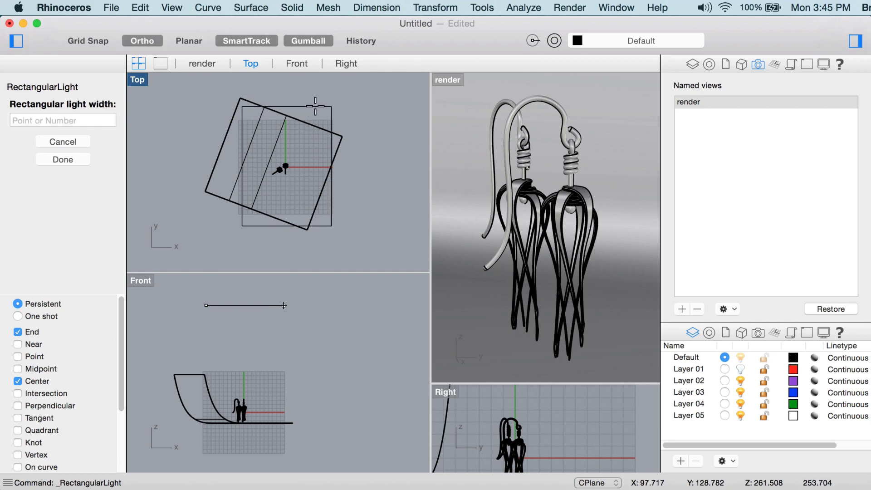
shift+click(315, 107)
click(317, 108)
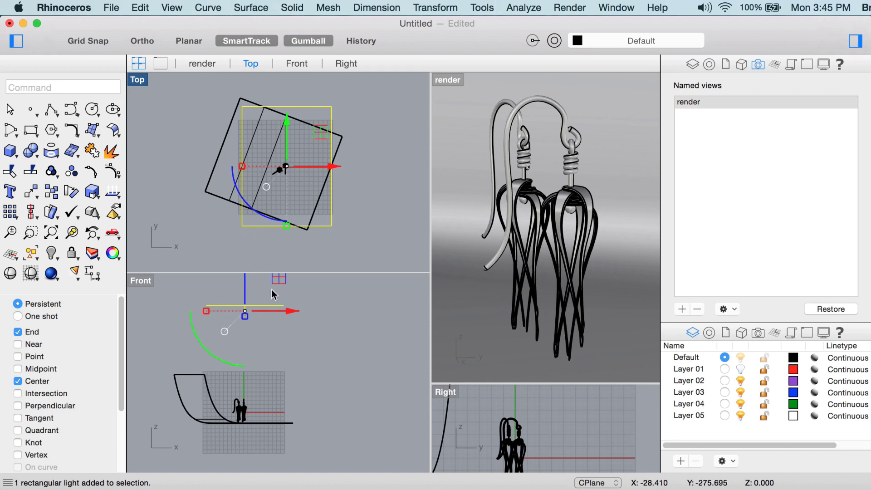
- Render the render viewport to see how the new rectangular light affects the earrings
click(447, 80)
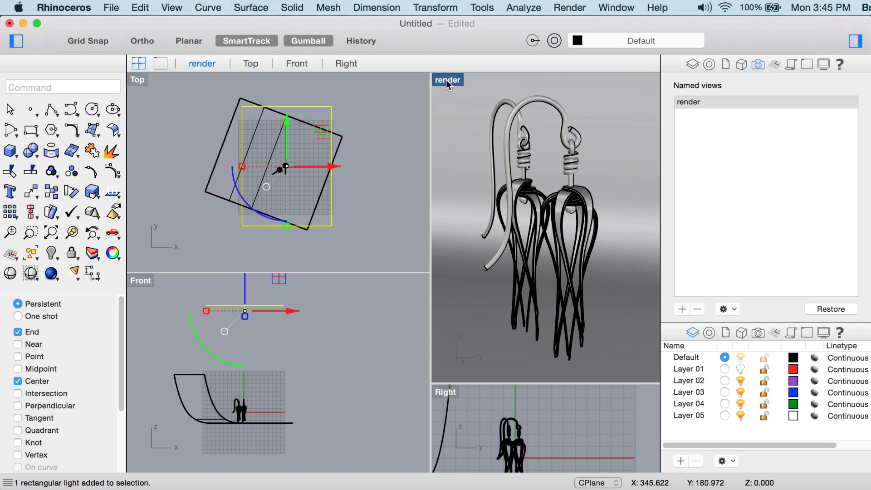
click(50, 274)
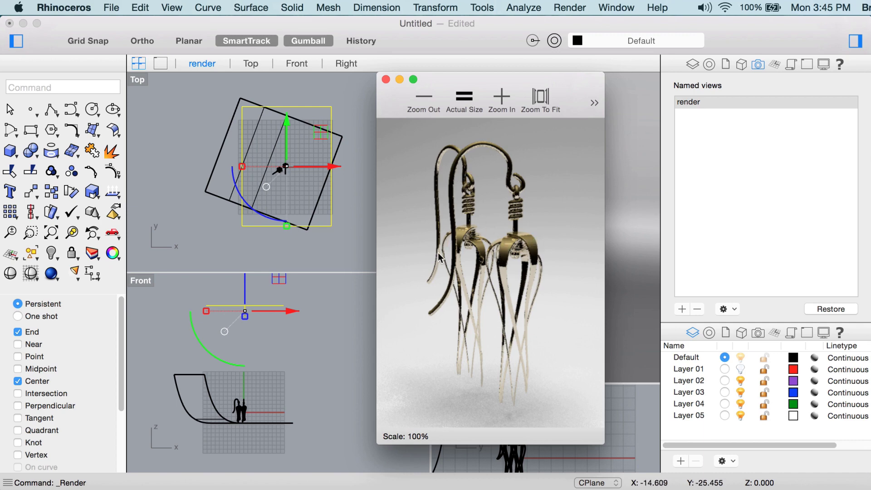
- Close the render window and open Render Properties, moving the settings window aside
click(386, 79)
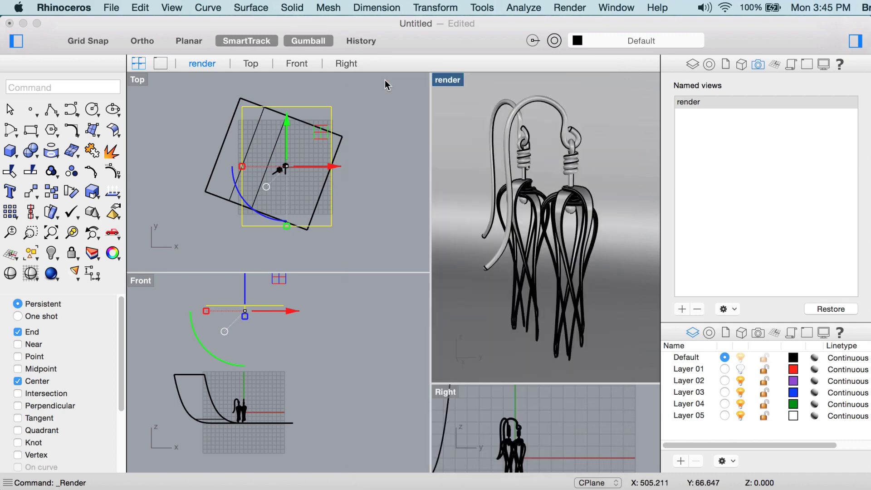
click(582, 9)
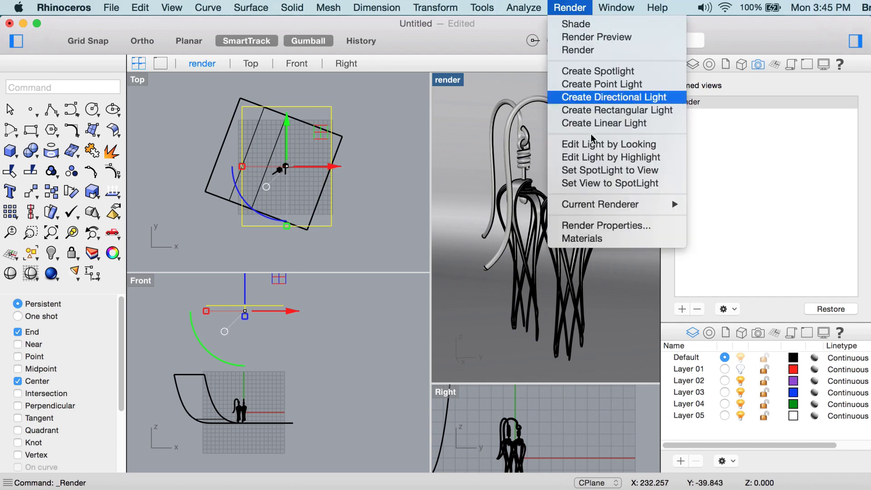
click(609, 225)
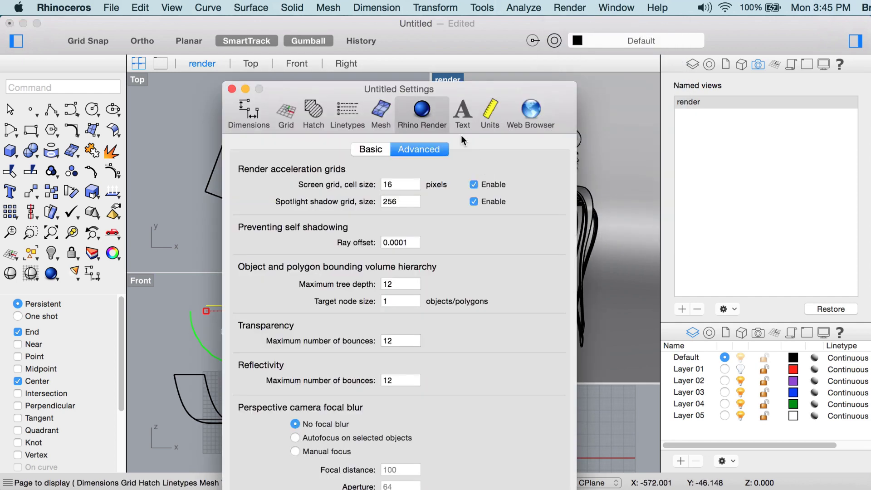
drag(458, 85, 337, 29)
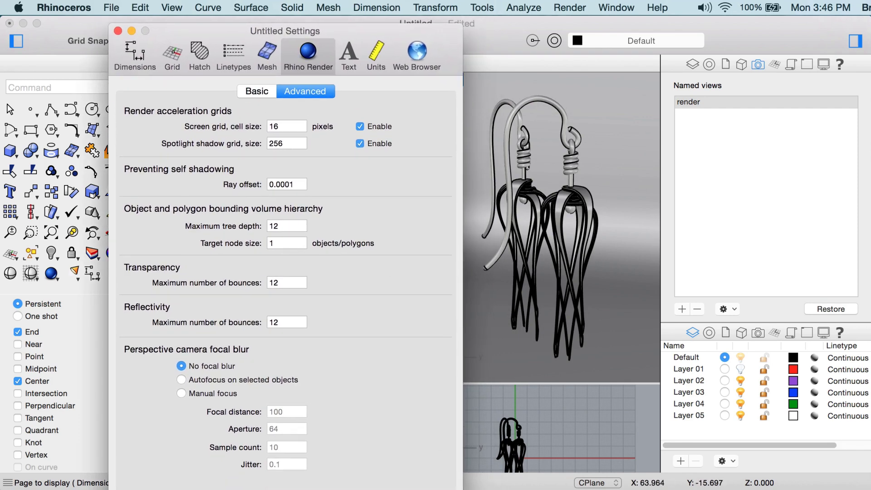
drag(234, 30, 226, 23)
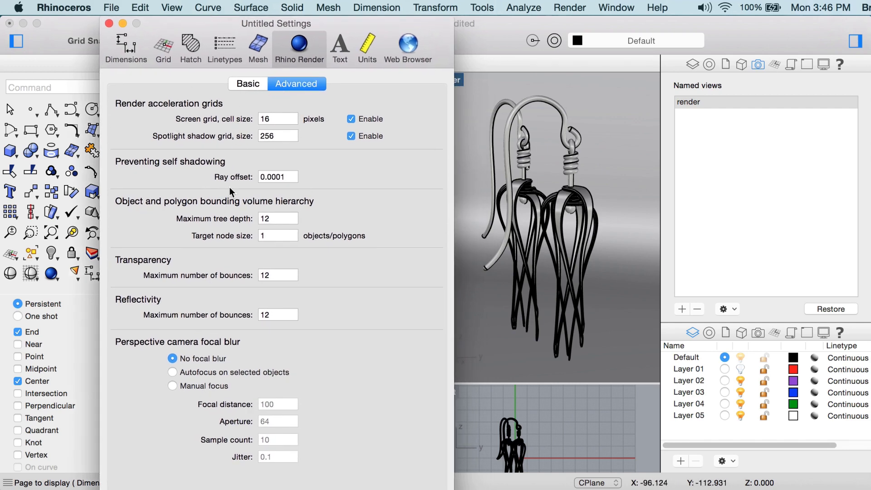
- On the Basic tab, set the render background to Environment
click(254, 85)
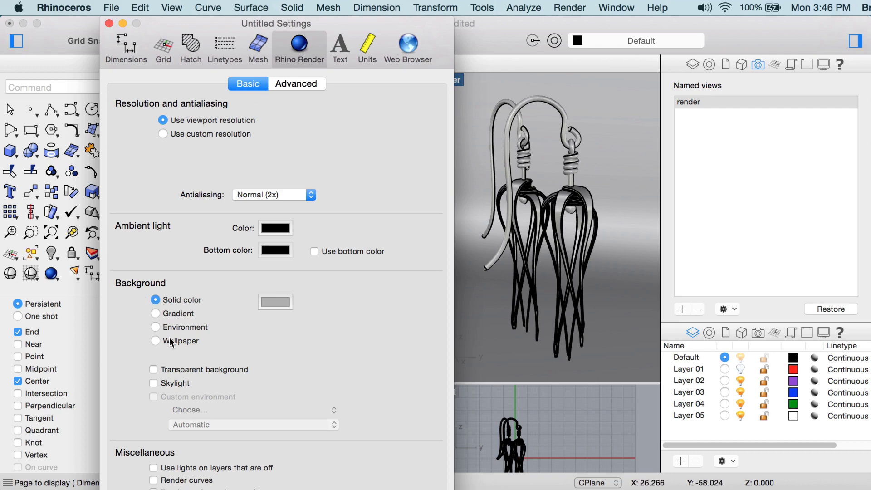
click(156, 327)
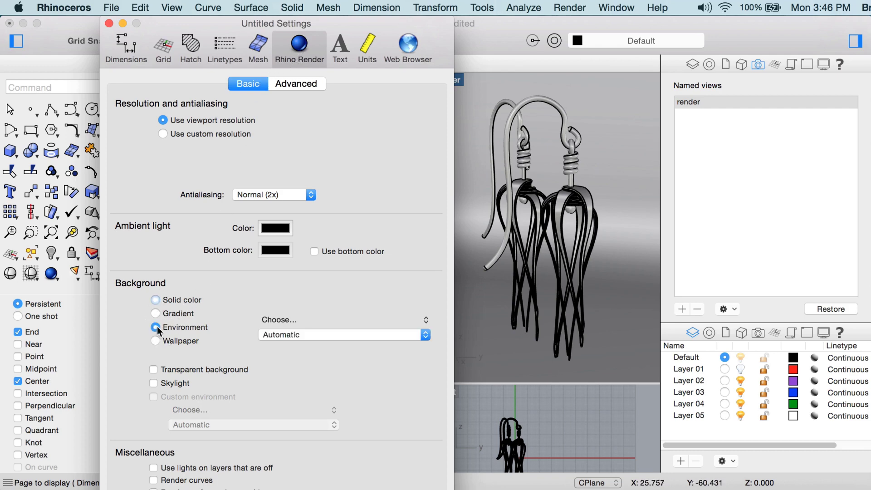
click(281, 321)
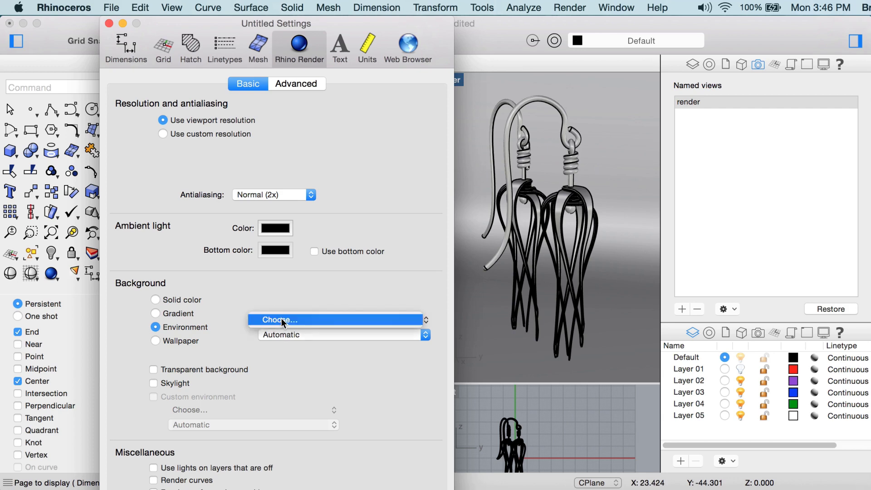
- Load Blur_Loft.hdr from Creative Cloud Files > IBL as the environment background
click(282, 320)
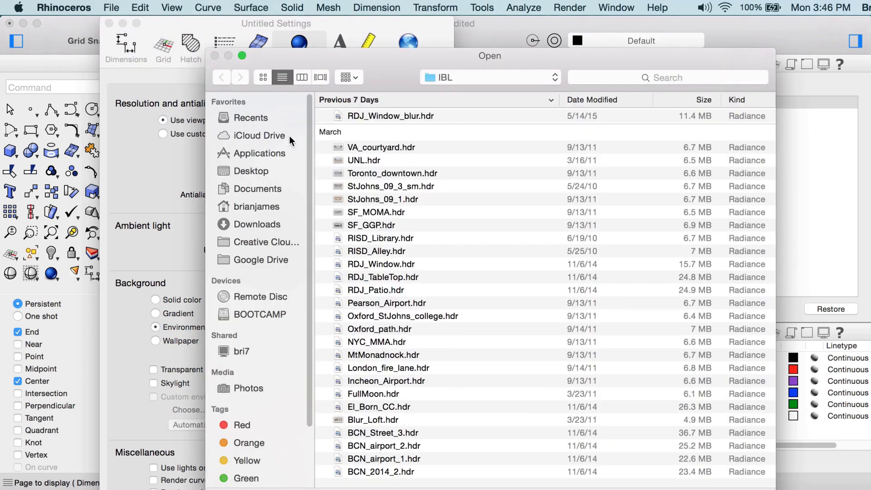
click(256, 245)
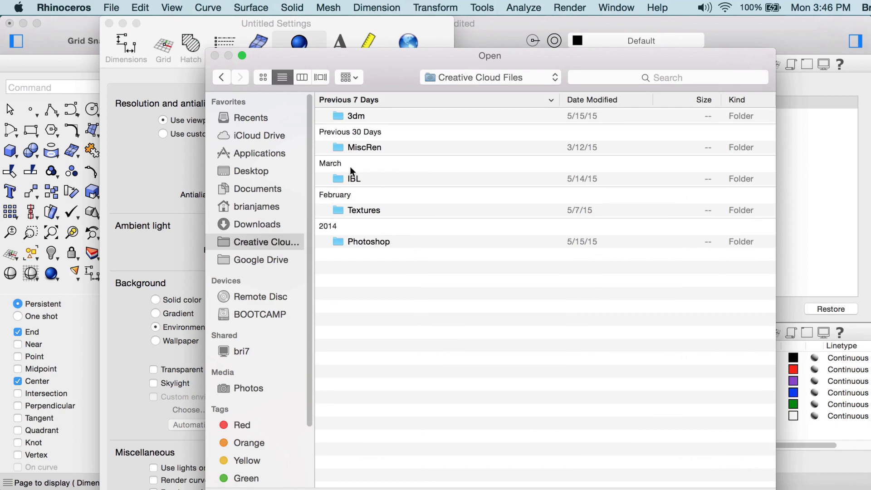
double_click(337, 179)
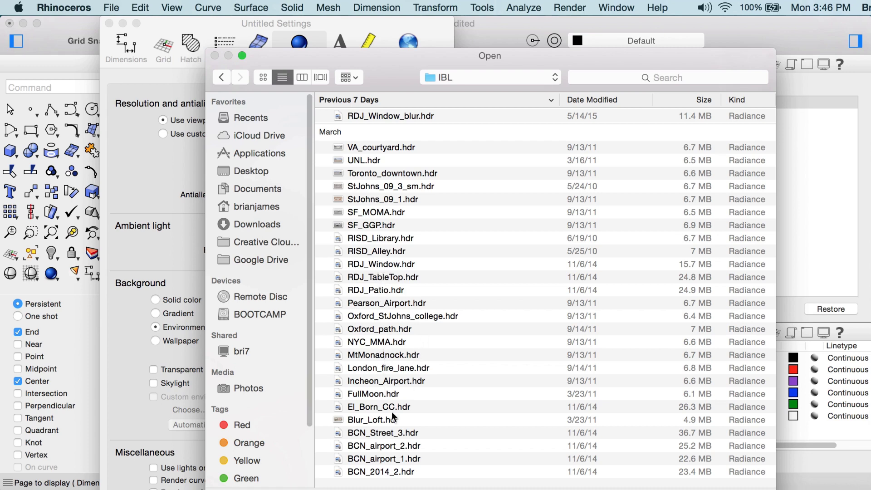
double_click(377, 420)
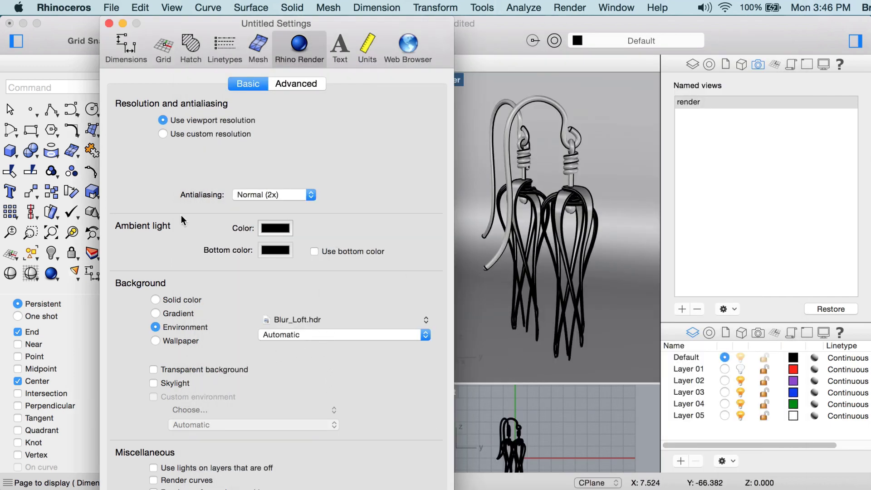
- Close the render settings and render the earrings with the Blur_Loft.hdr environment
click(109, 23)
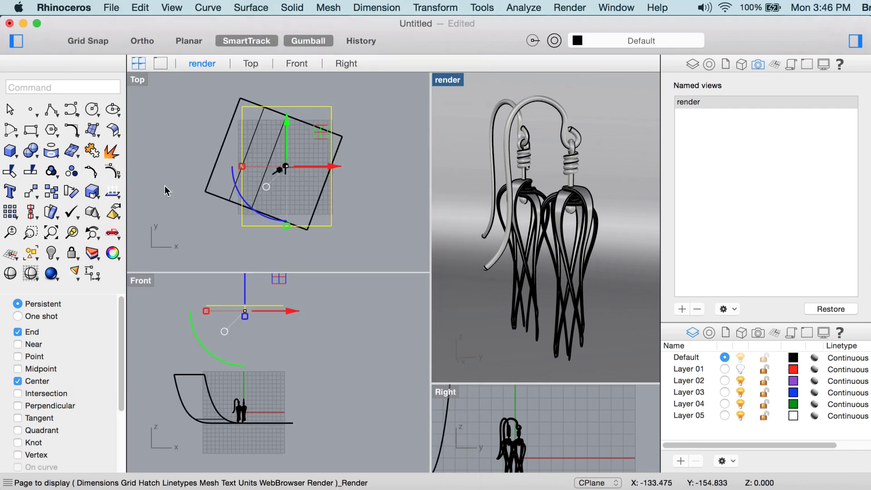
click(51, 274)
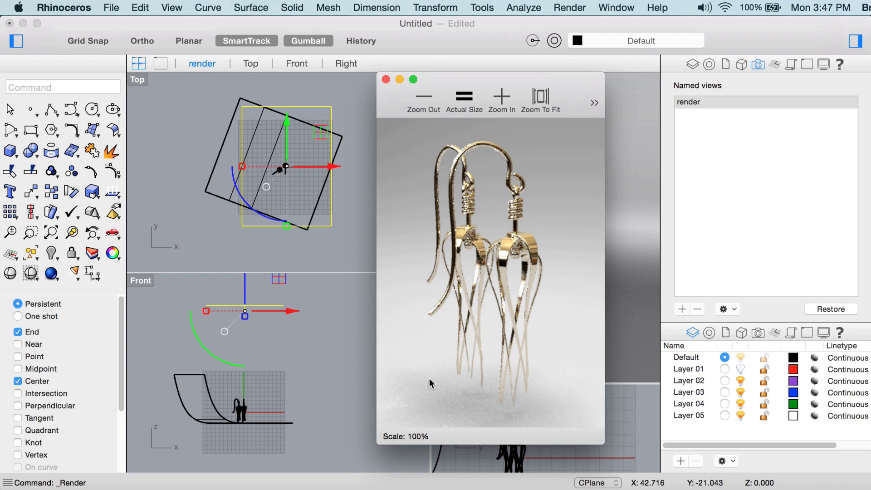
- Narrow the rectangular light with the gumball and test-render the render view
click(243, 170)
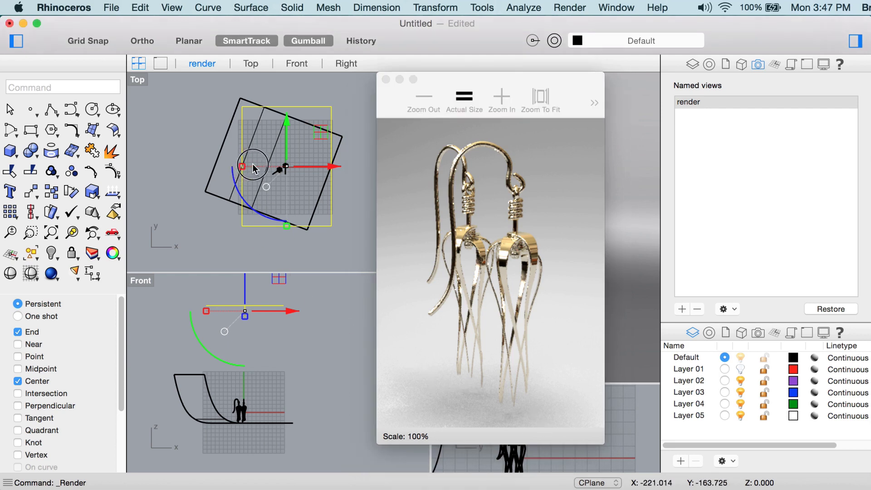
drag(243, 167, 261, 166)
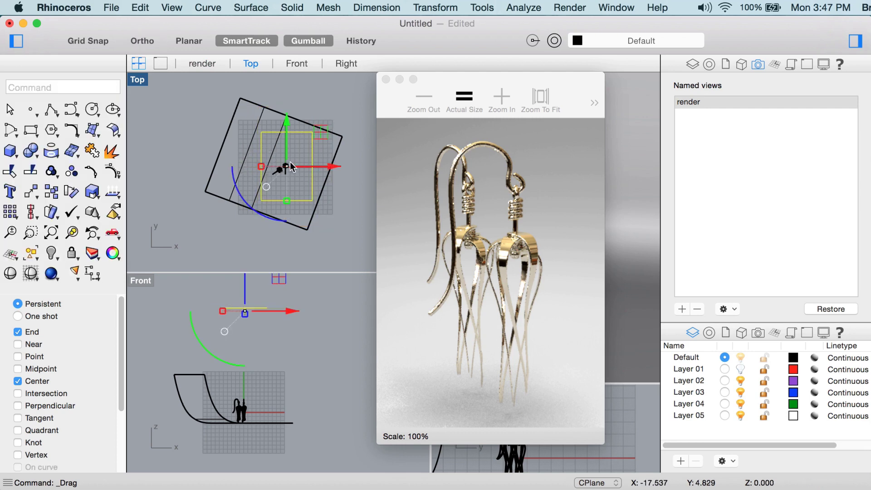
click(386, 79)
click(30, 273)
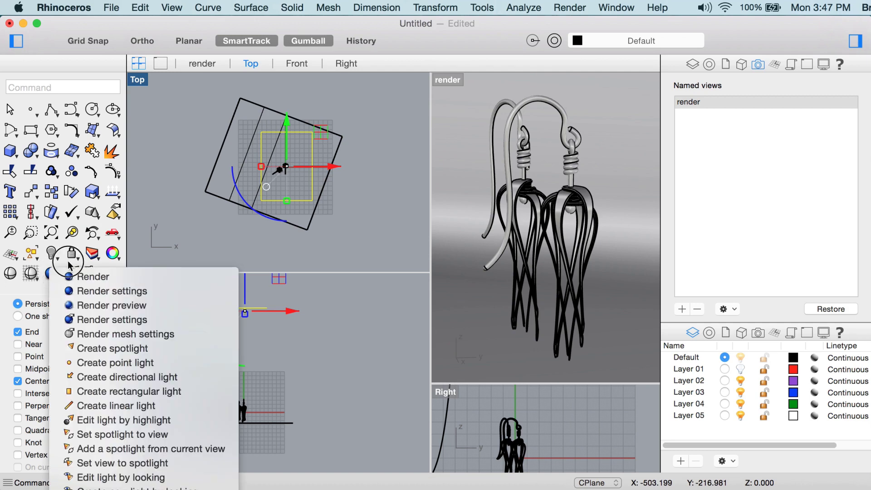
click(165, 194)
click(319, 162)
click(459, 82)
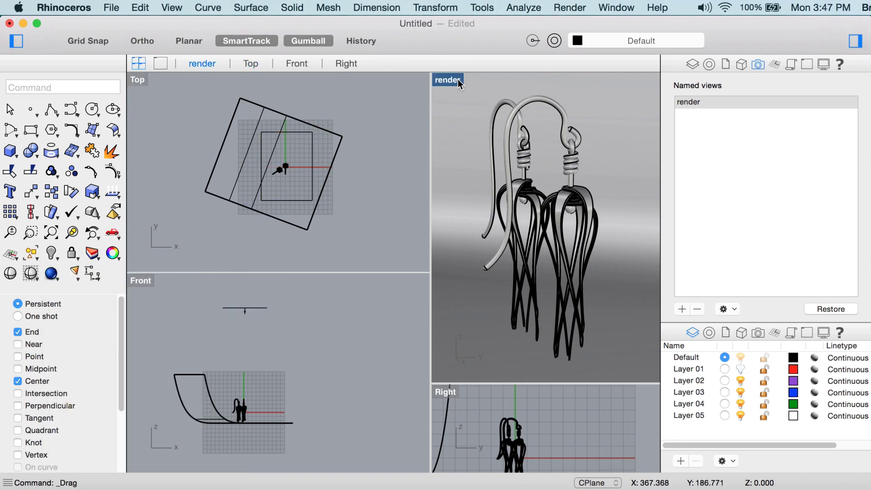
click(51, 273)
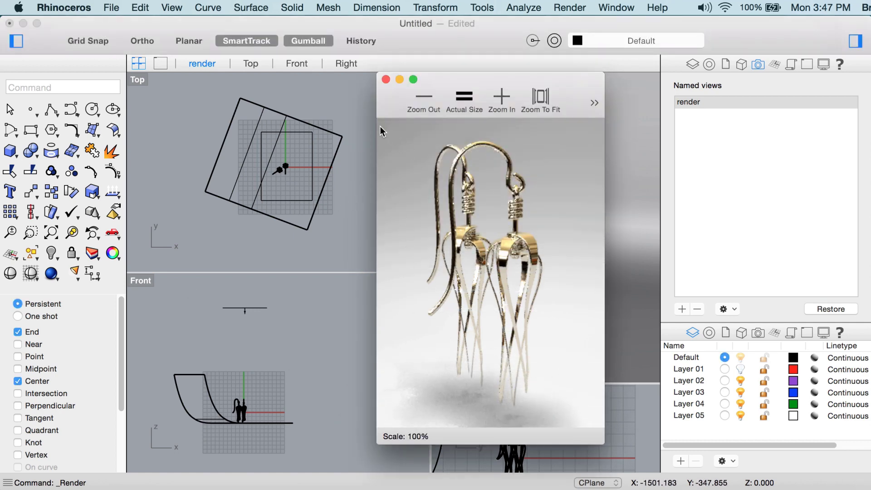
- Close the finished render and enlarge the rectangular light by dragging its corner
click(386, 79)
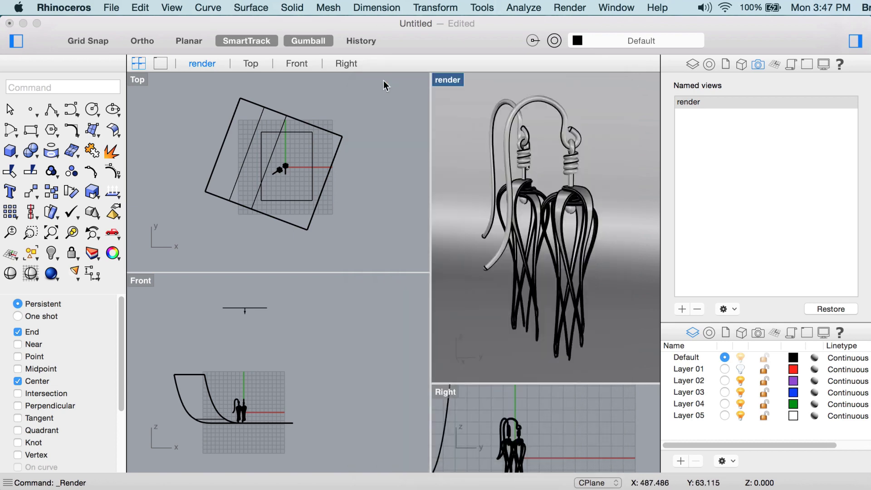
click(304, 201)
drag(260, 173, 245, 173)
click(456, 88)
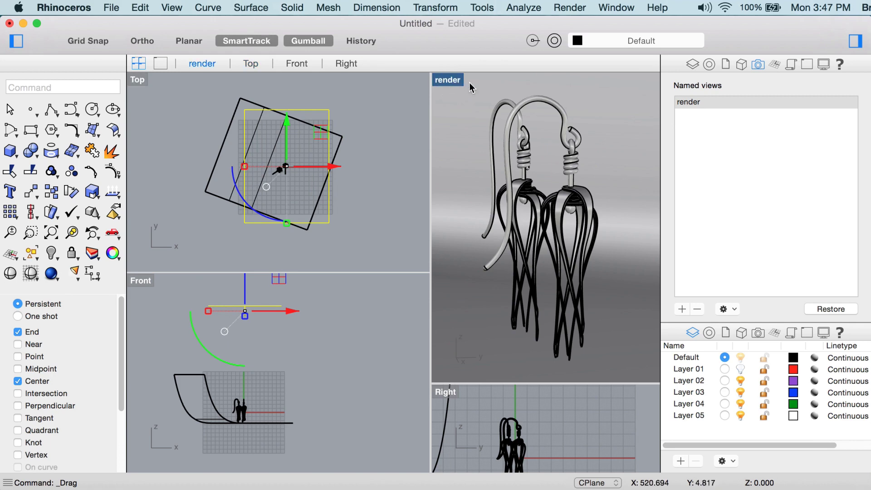
click(568, 7)
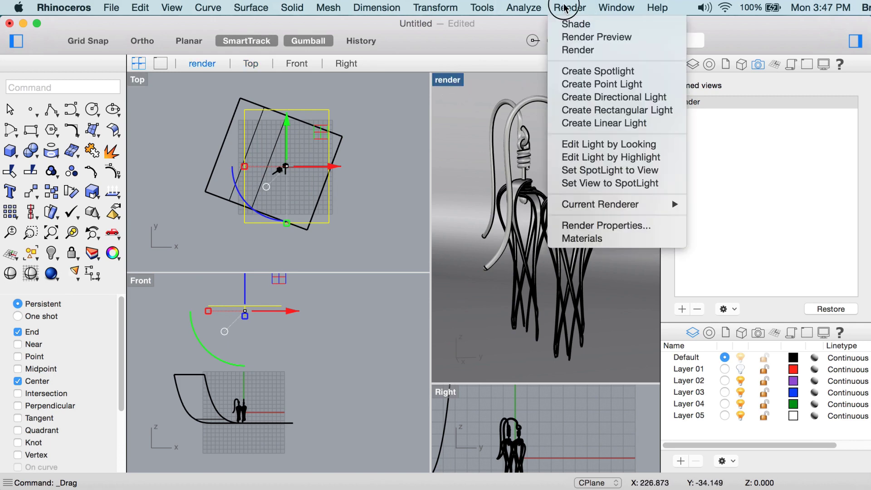
- Set render antialiasing to Medium (5x) in Render Properties and close the settings
click(608, 227)
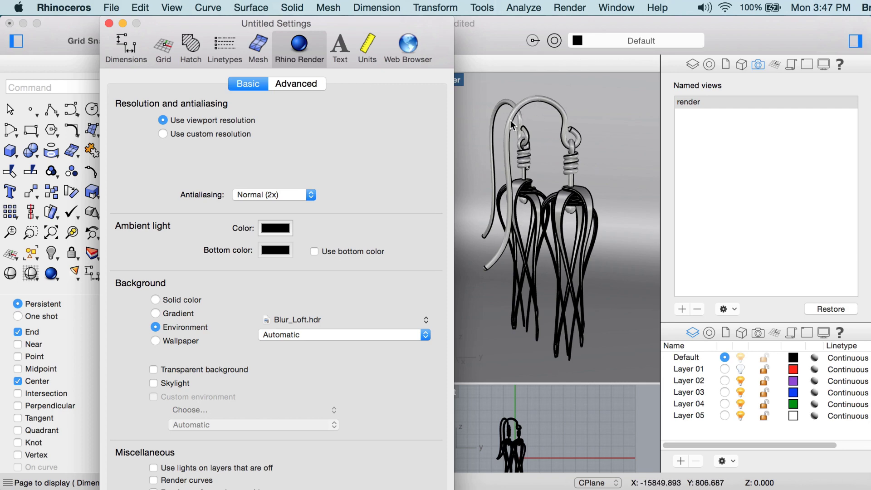
click(289, 194)
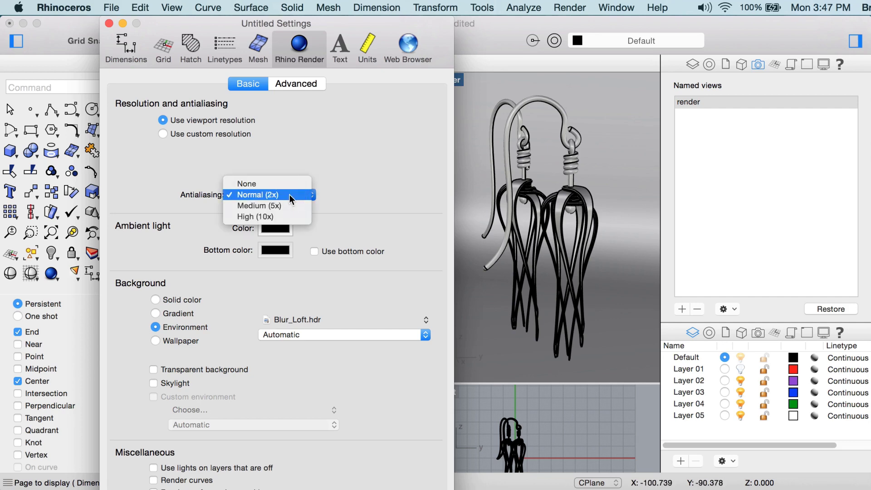
click(292, 205)
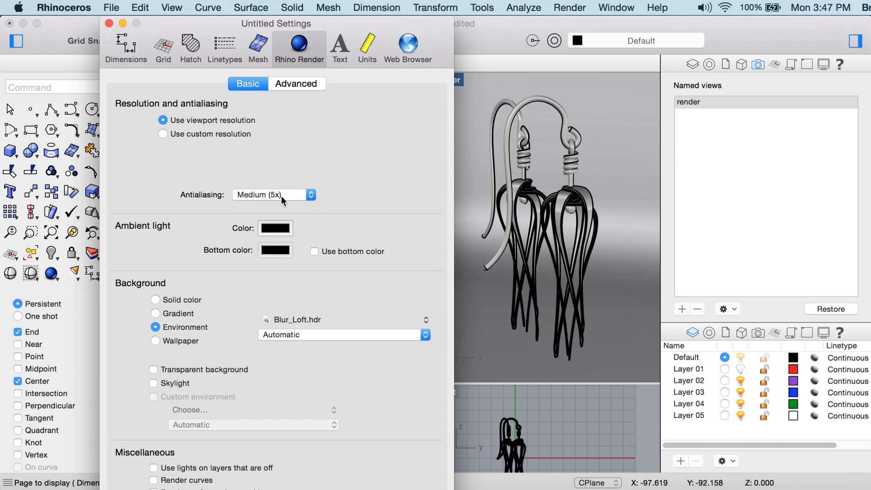
click(109, 23)
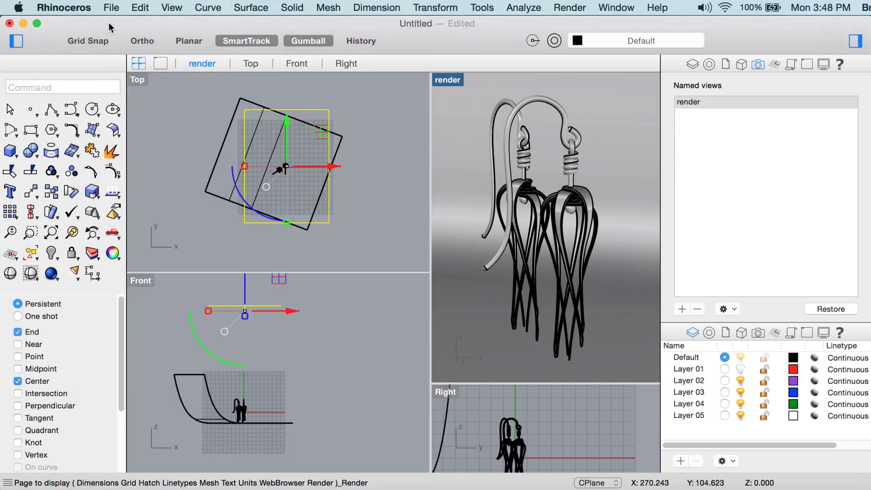
- Render the earrings at Medium (5x) antialiasing and review the render window
click(52, 274)
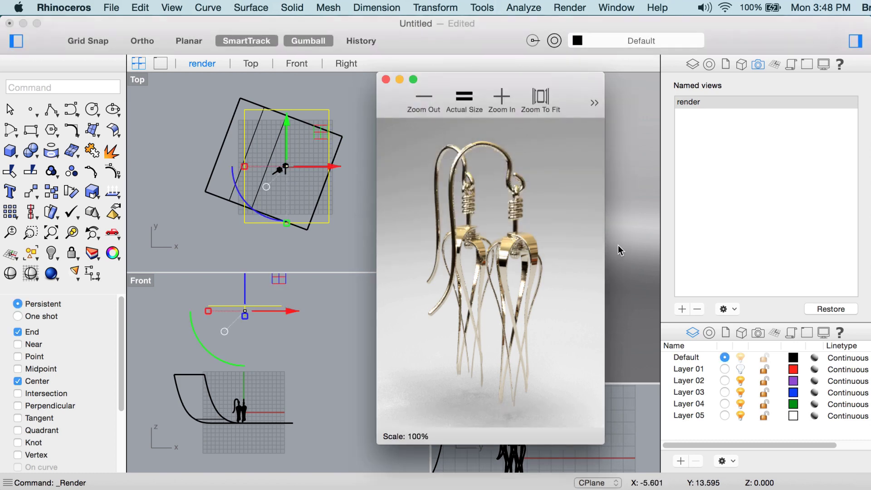
mouse_move(481, 79)
mouse_down()
mouse_move(578, 78)
mouse_move(497, 77)
mouse_up()
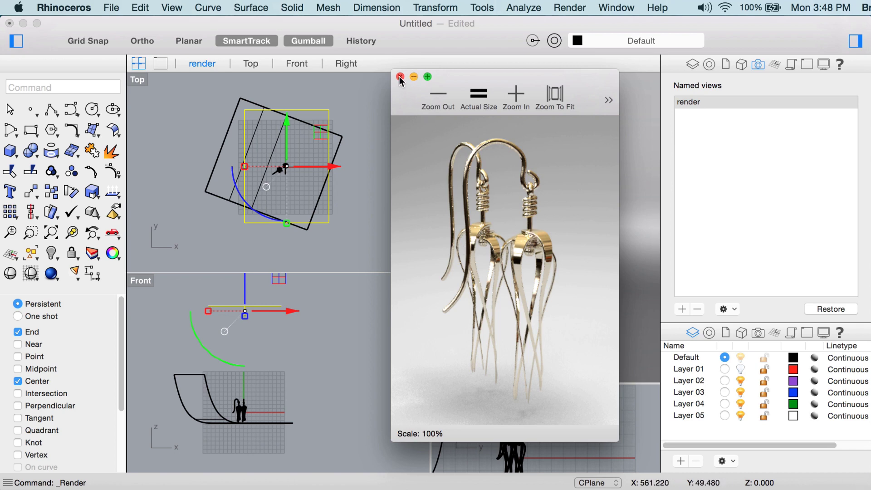
click(400, 77)
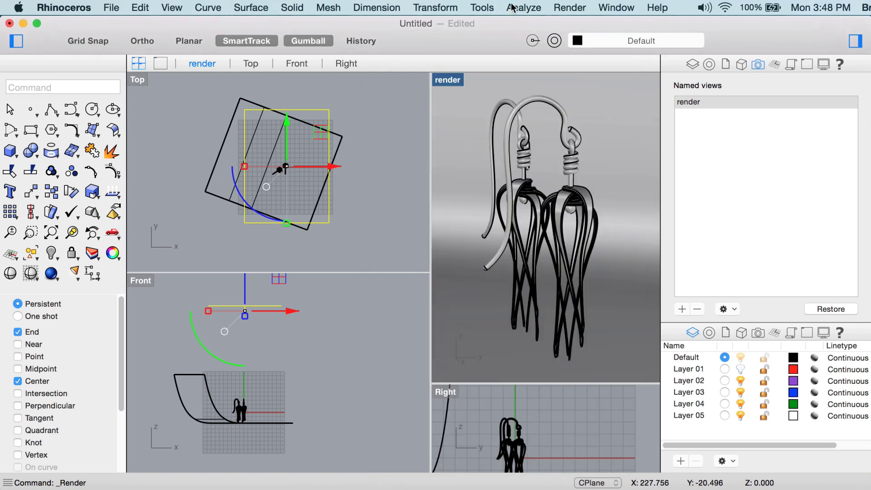
click(574, 8)
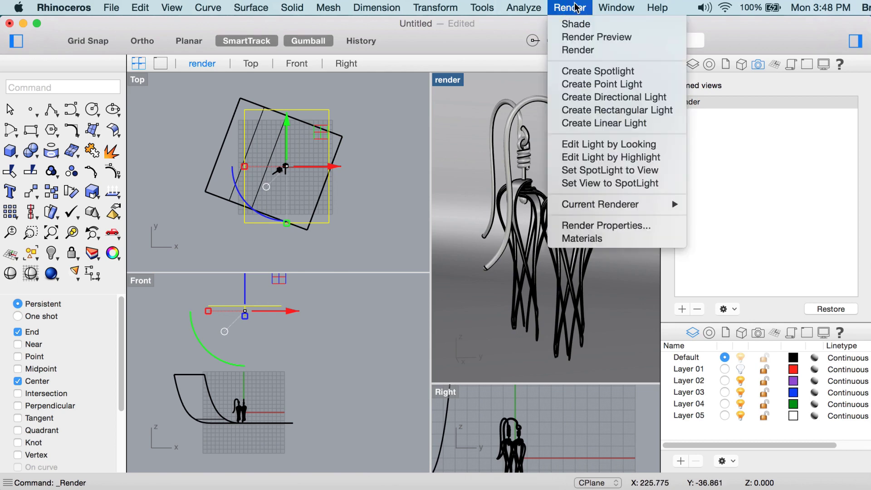
click(600, 225)
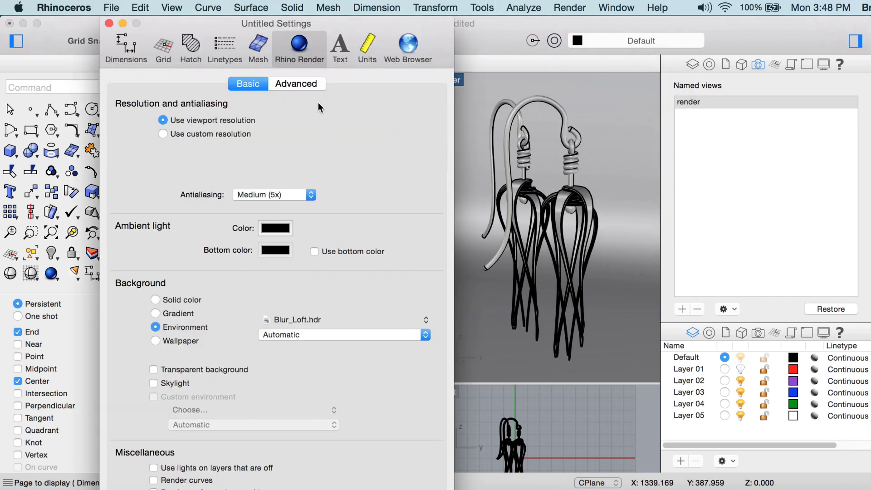
click(304, 87)
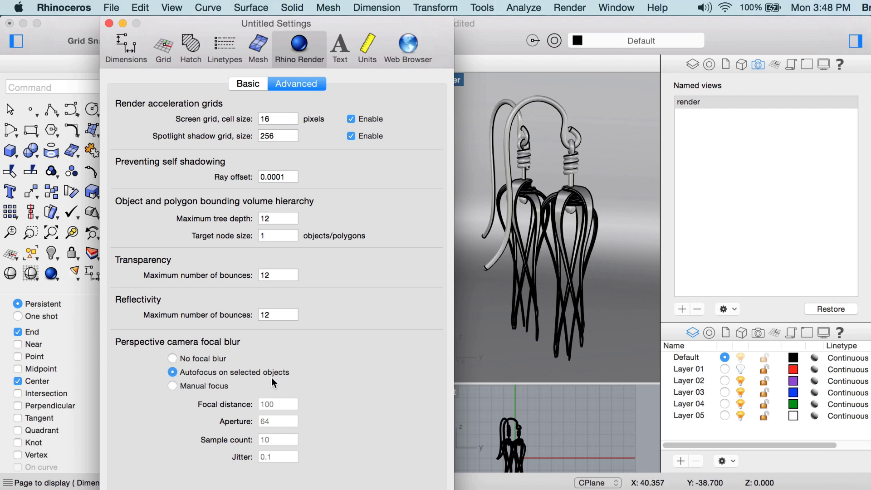
click(109, 24)
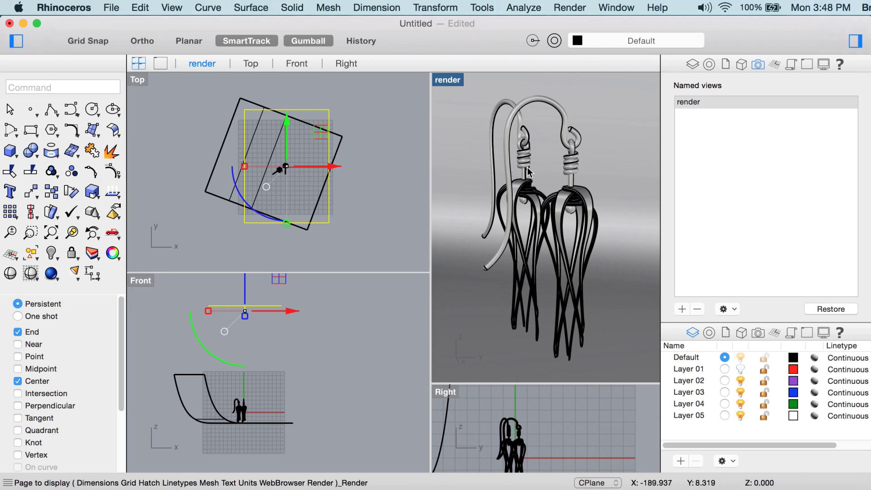
- Make the right earring polysurface the focus target and render with focal blur
click(571, 172)
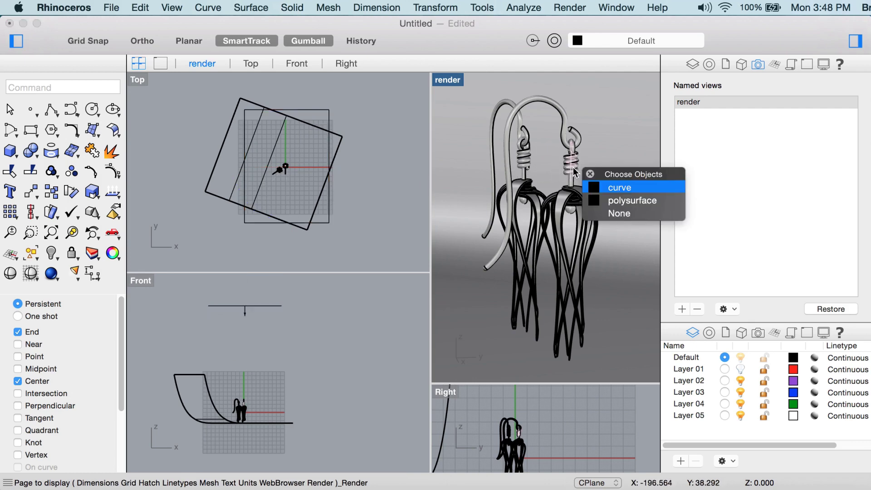
click(612, 200)
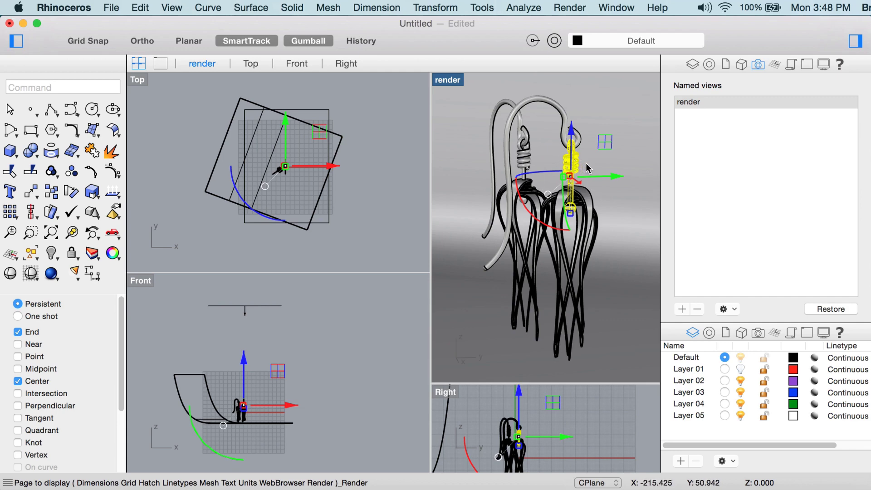
click(52, 275)
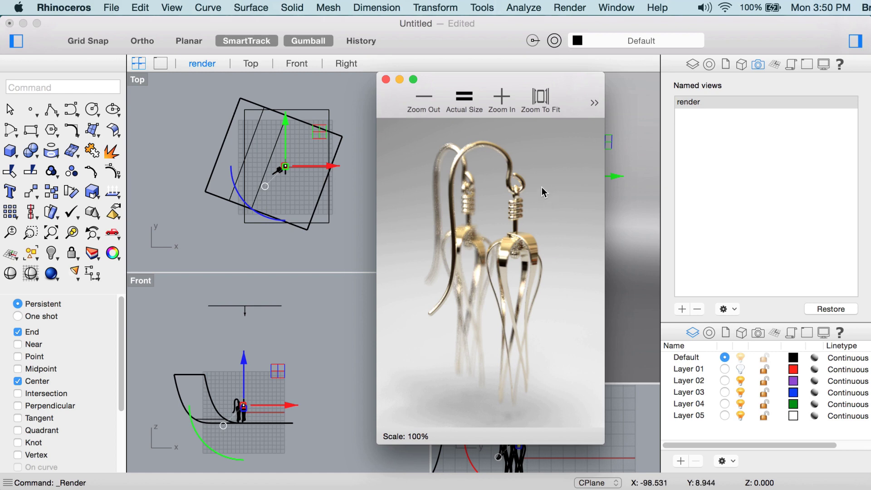
drag(526, 76, 437, 82)
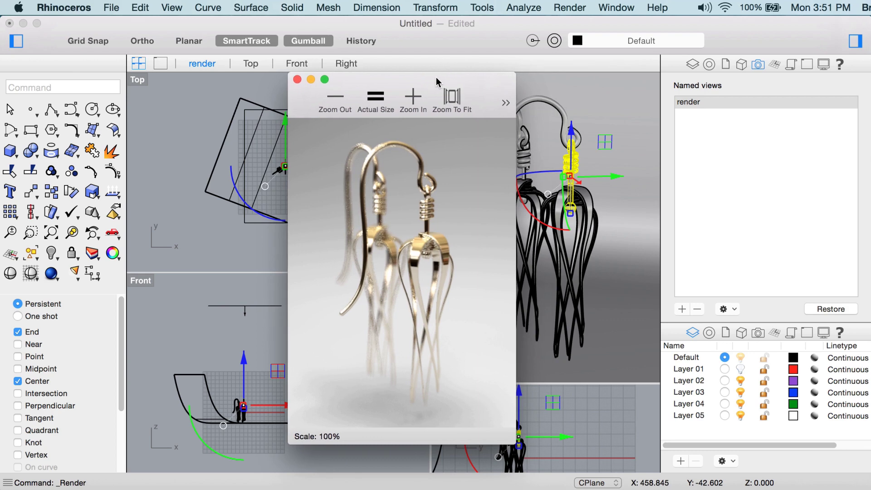